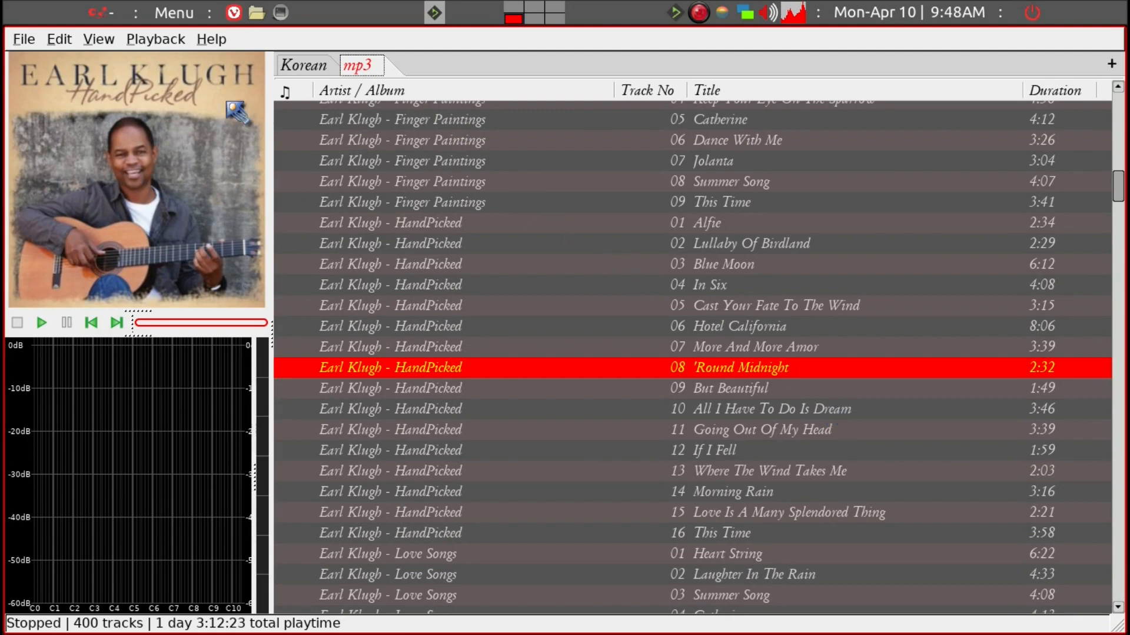
Open the player's hotkey preferences and remove the Quit hotkey
left_click(60, 40)
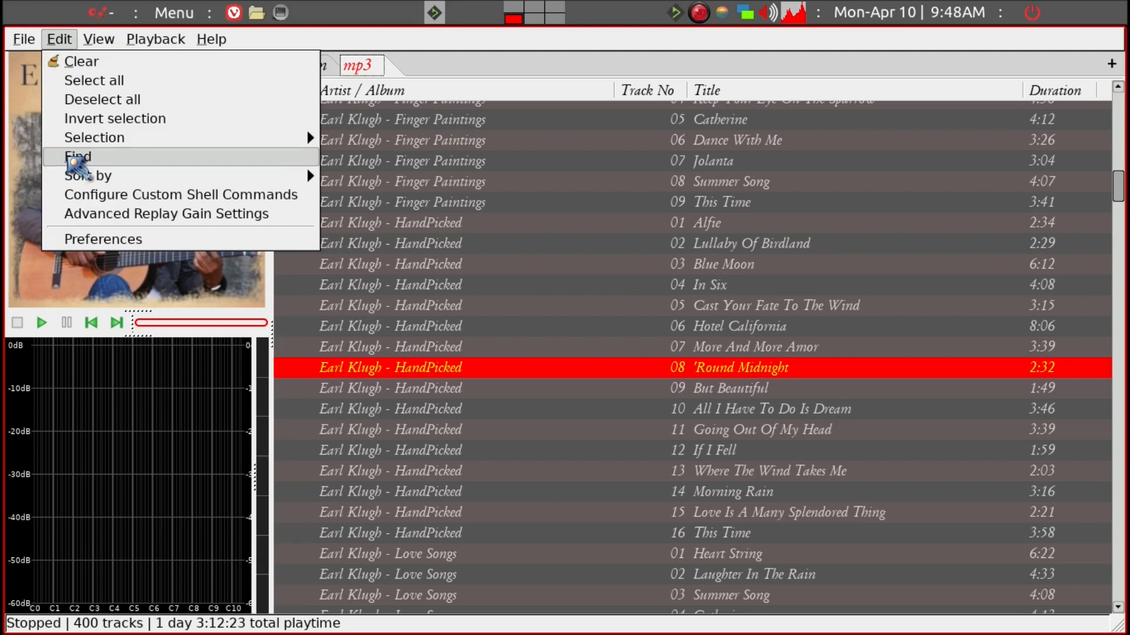
left_click(80, 238)
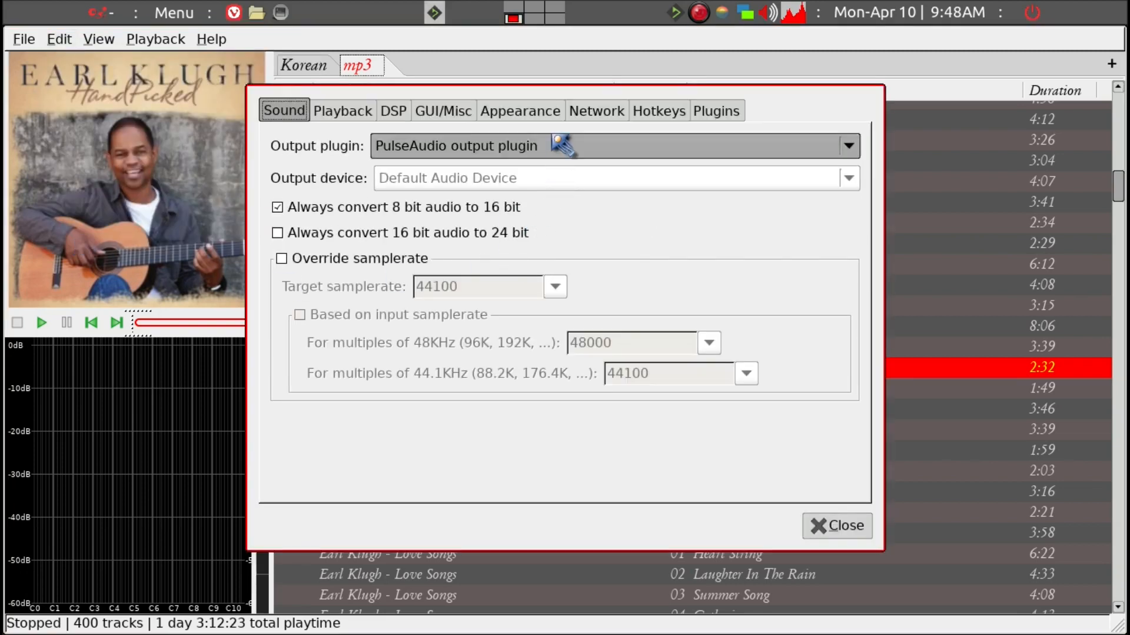
left_click(650, 115)
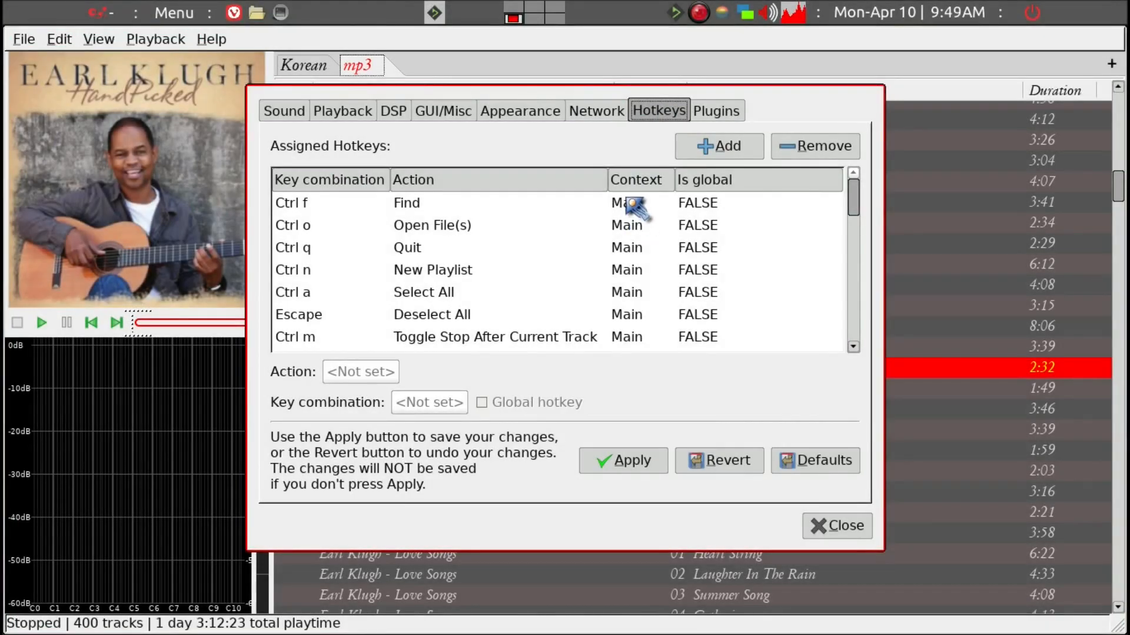
left_click(632, 203)
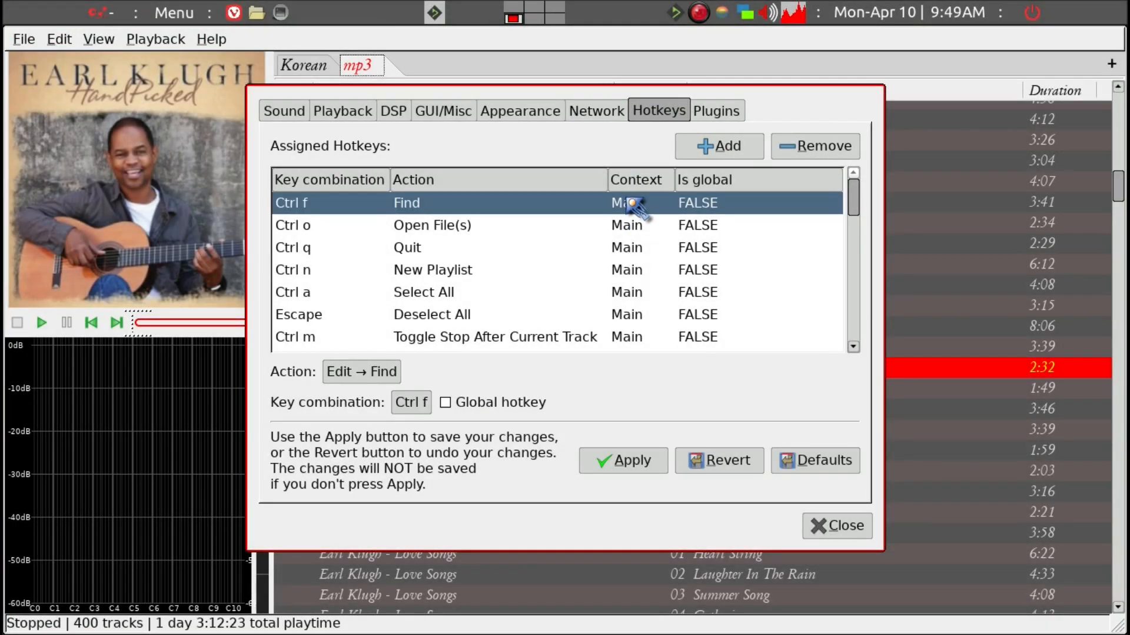
left_click(630, 254)
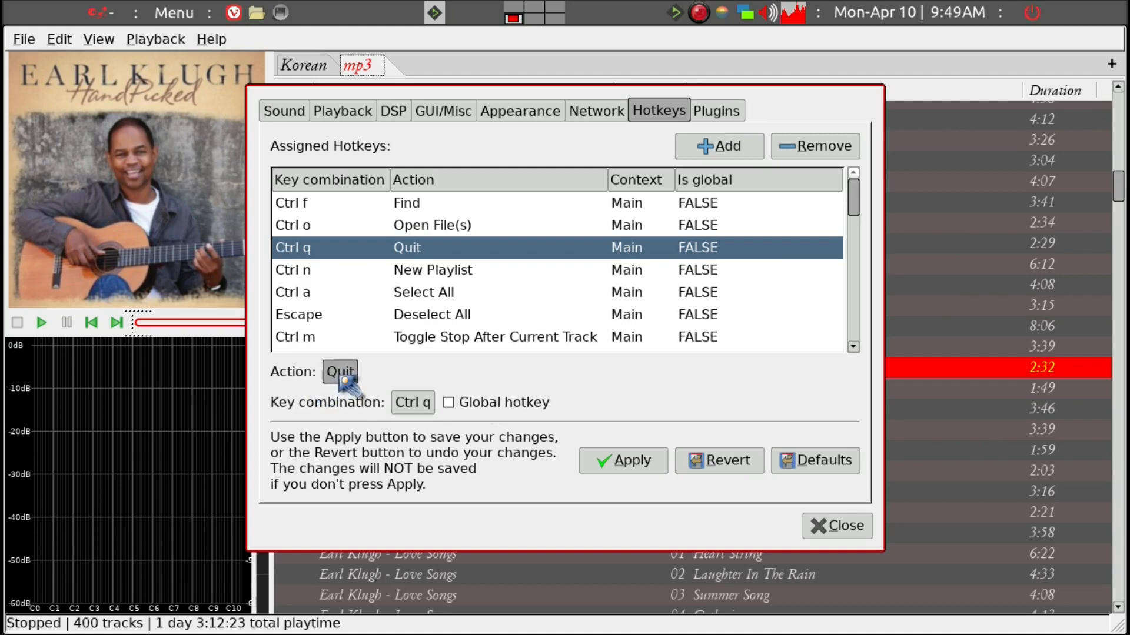
left_click(794, 154)
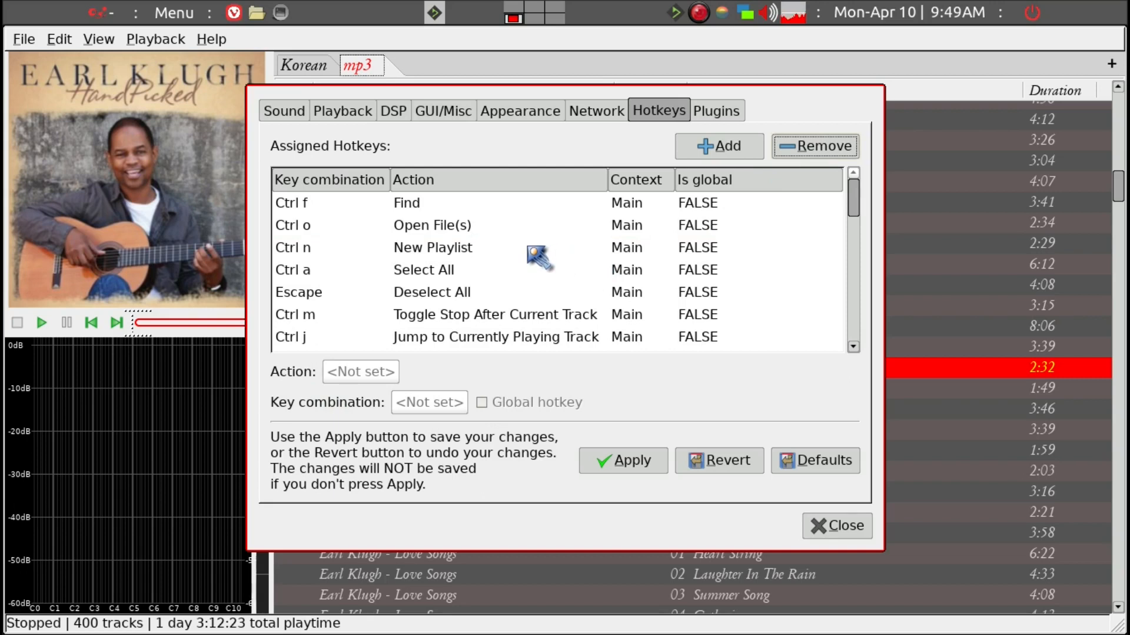
Remove the hotkeys for Toggle Stop After Current Track, Jump to Currently Playing Track and Show Help Page
scroll(522, 294, "down", 1)
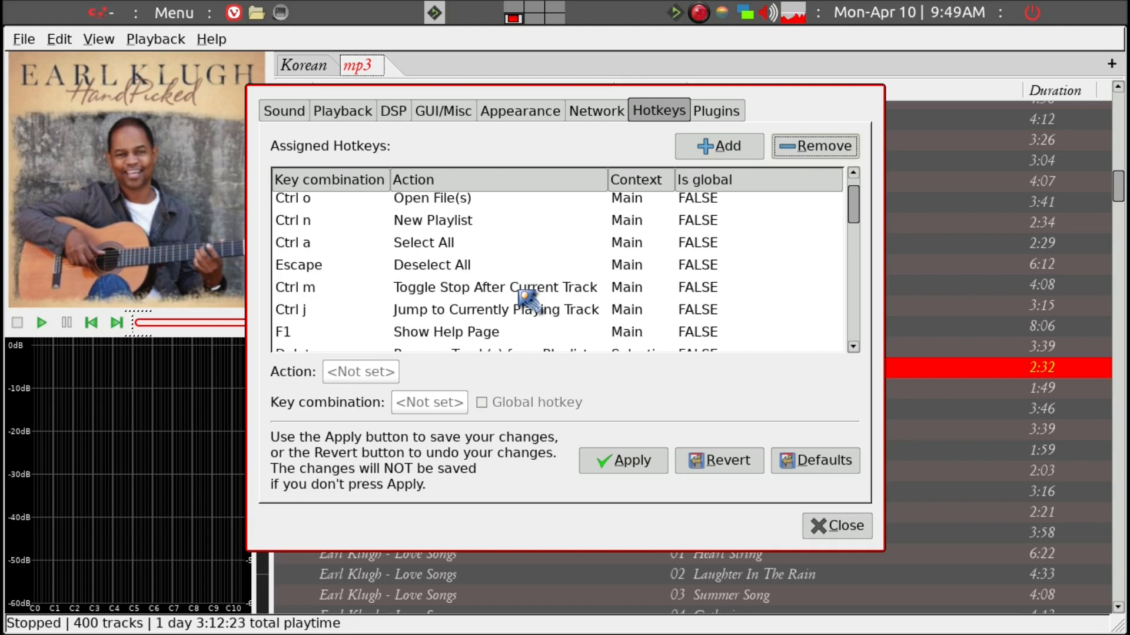
left_click(521, 293)
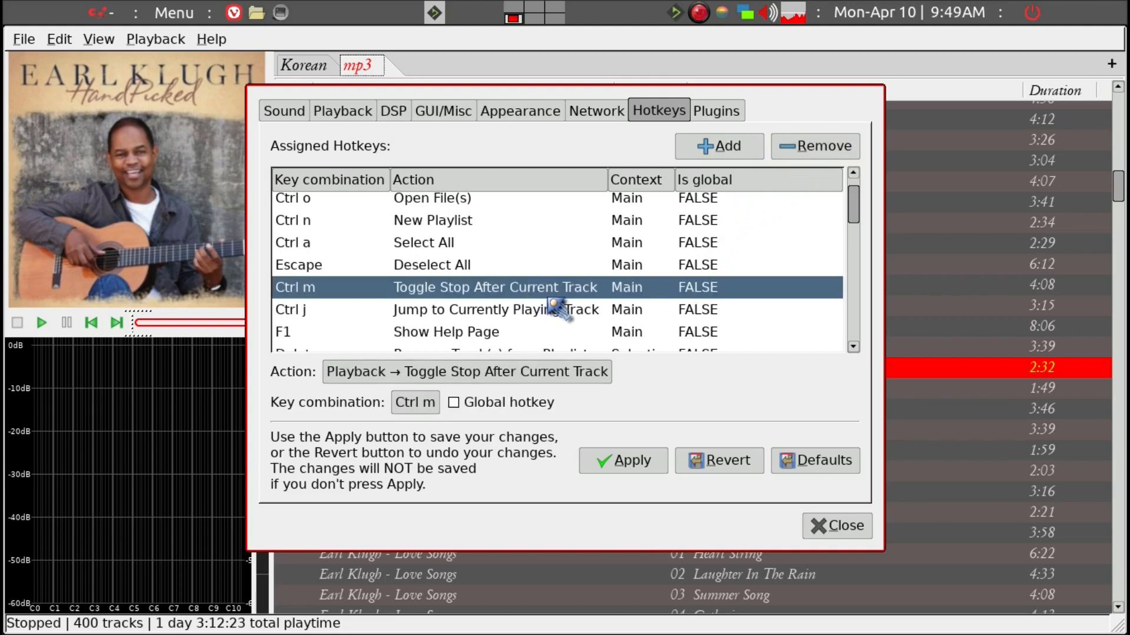
left_click(812, 146)
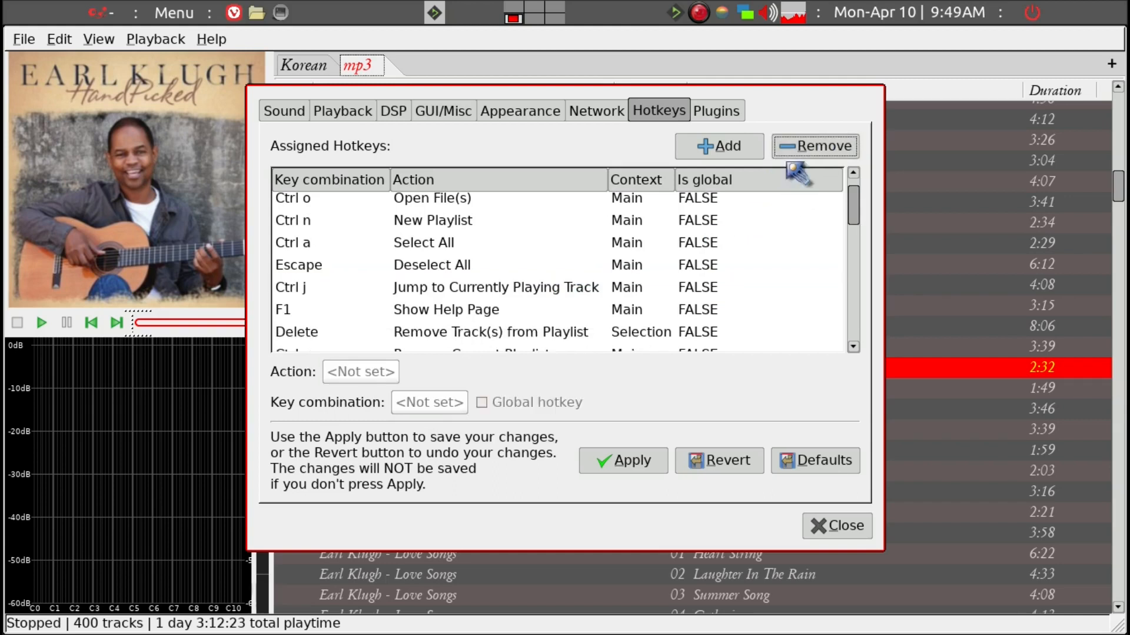
left_click(571, 297)
left_click(809, 145)
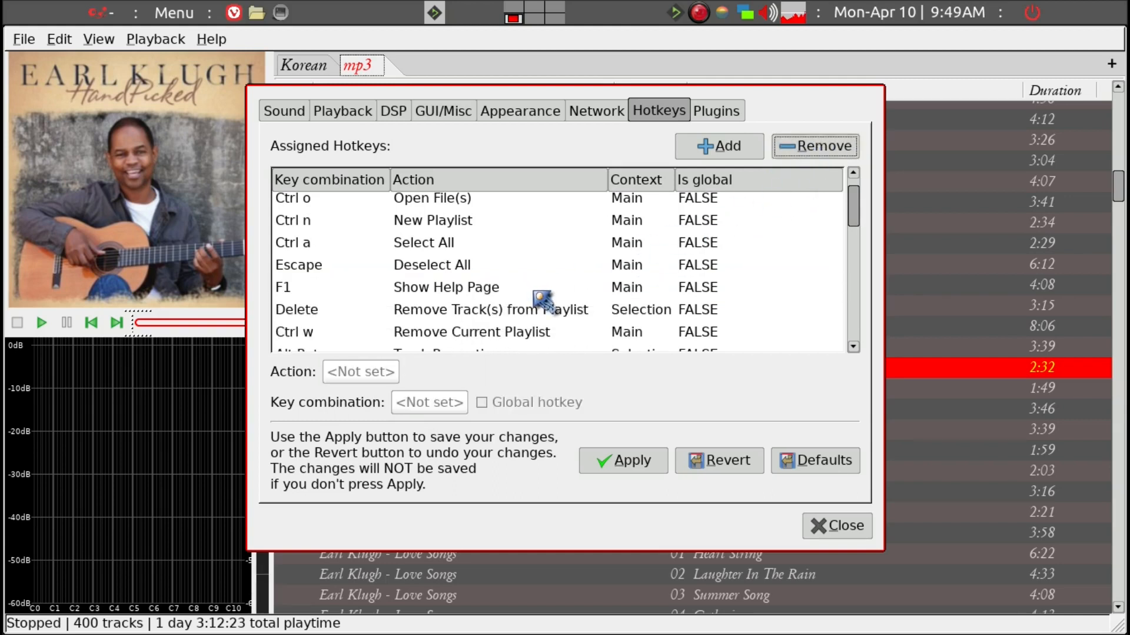
left_click(535, 291)
left_click(800, 146)
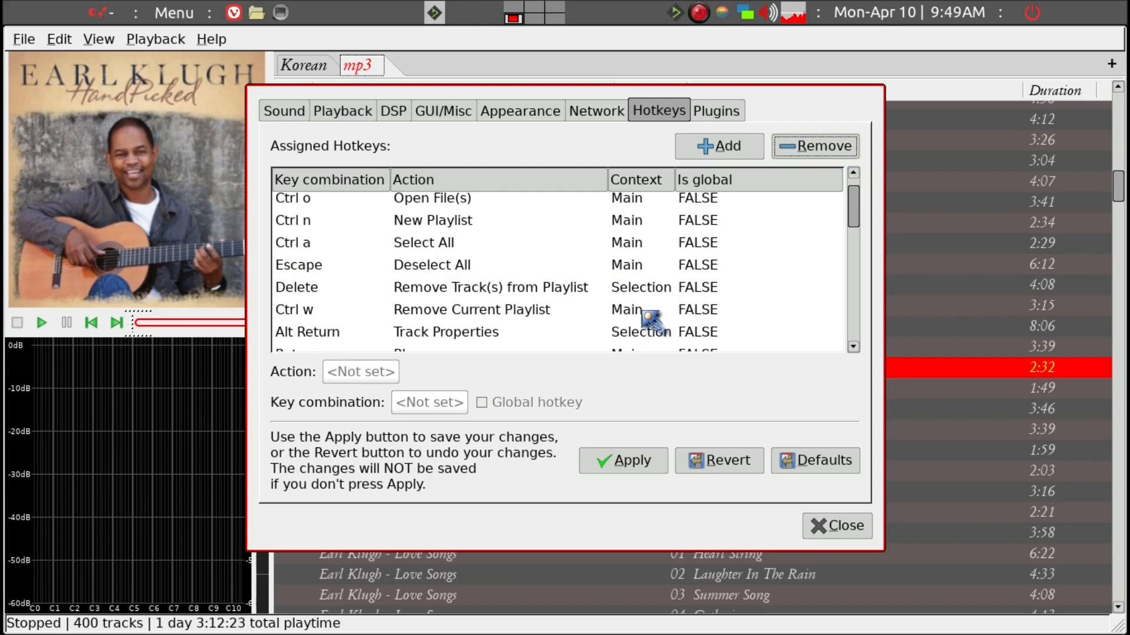
Remove the Track Properties hotkey and the Play hotkey assigned to Return
scroll(648, 321, "down", 3)
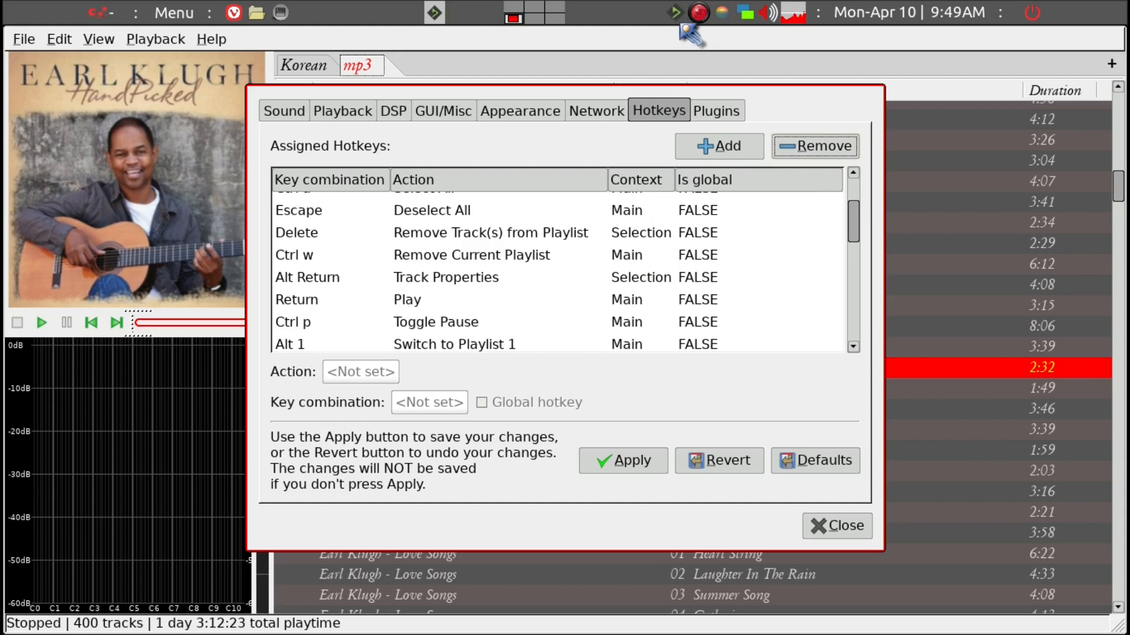
left_click(475, 283)
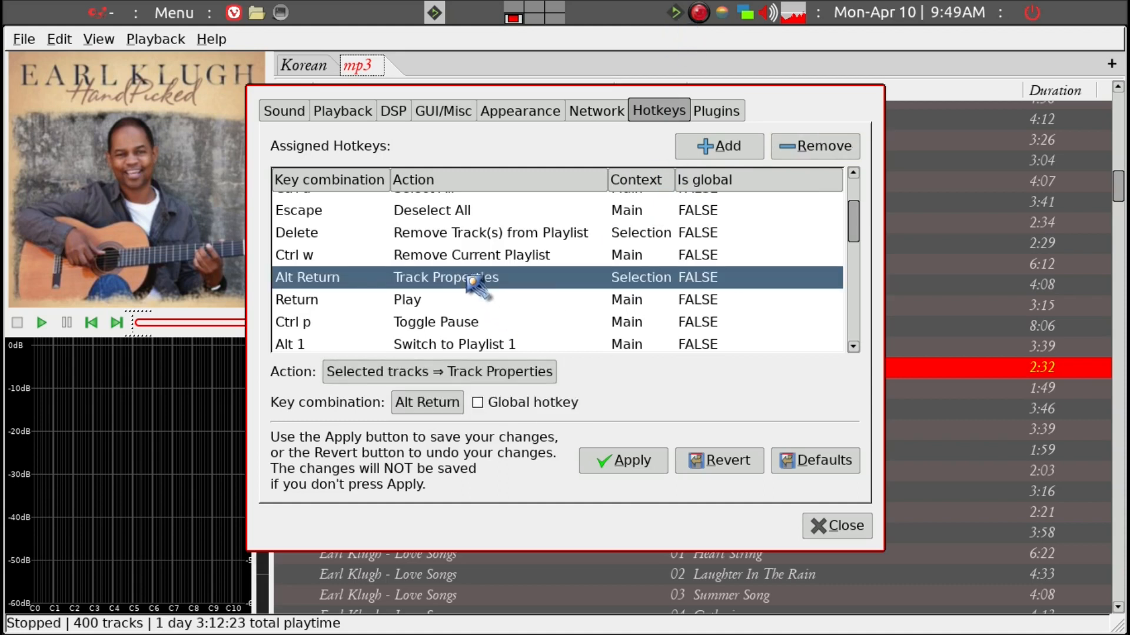
left_click(818, 147)
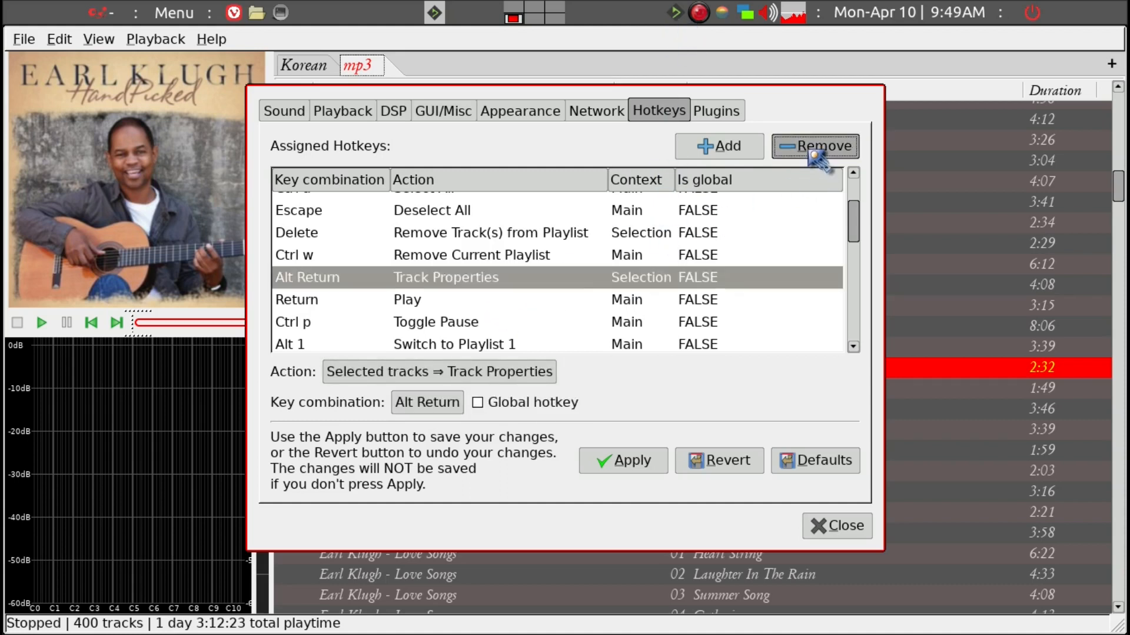
left_click(653, 280)
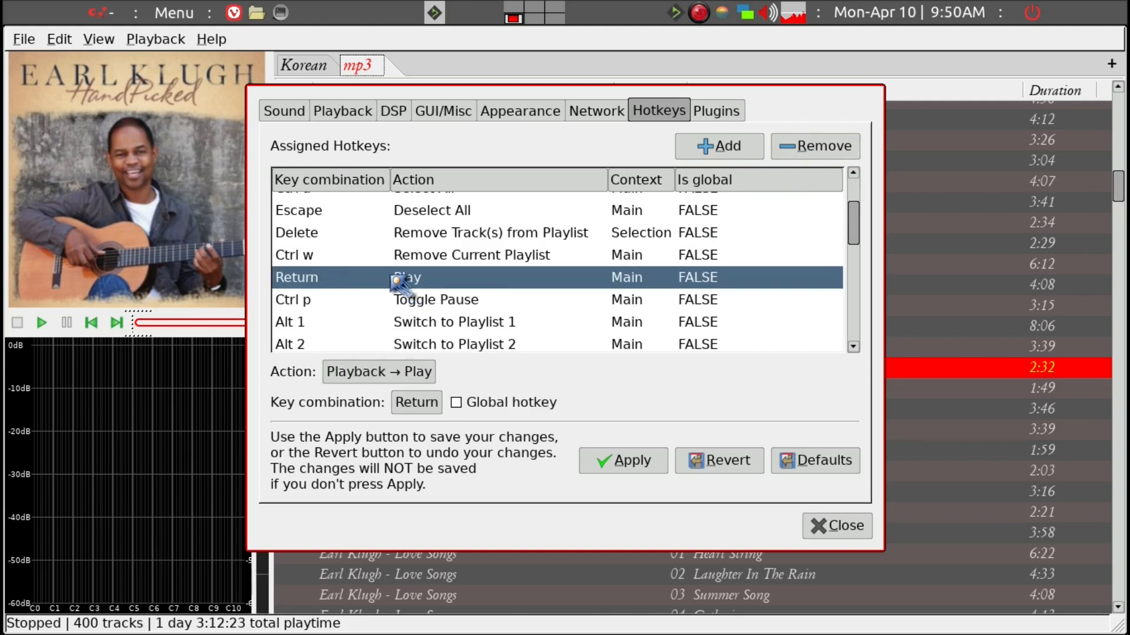
left_click(791, 151)
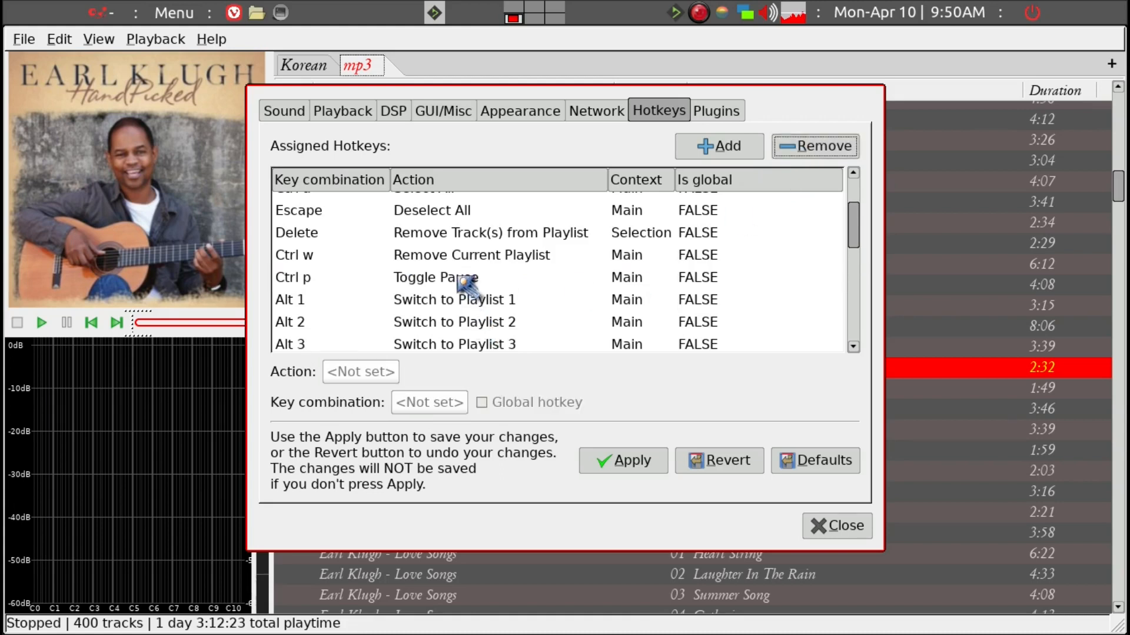
Reassign the Ctrl p Toggle Pause hotkey to m and remove the duplicate Toggle Pause hotkey assigned to c
left_click(462, 280)
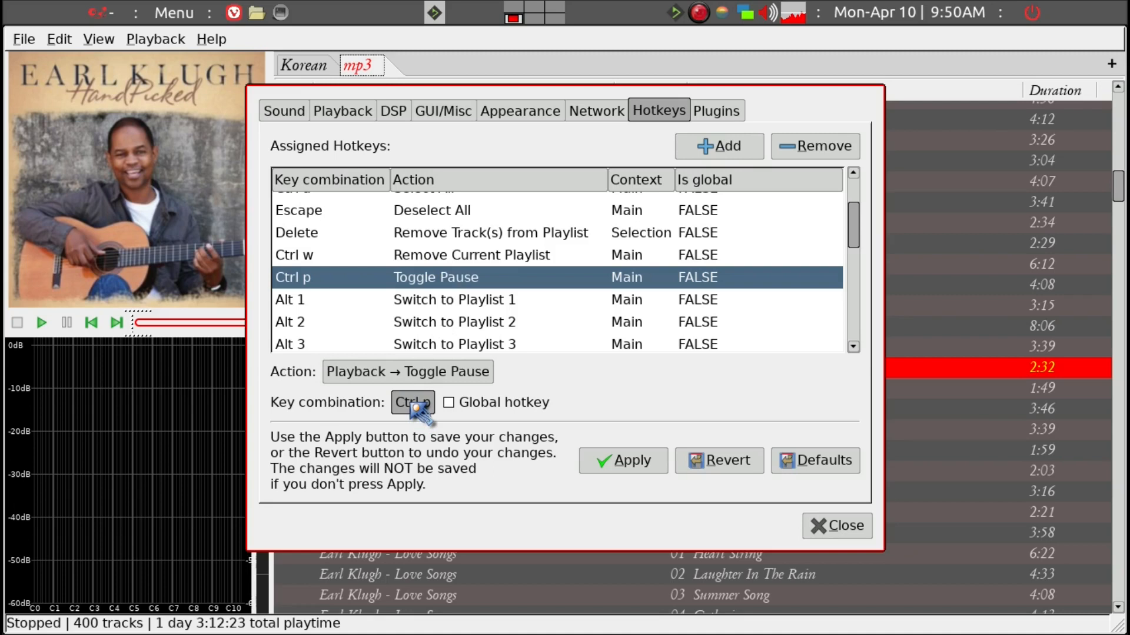
left_click(407, 406)
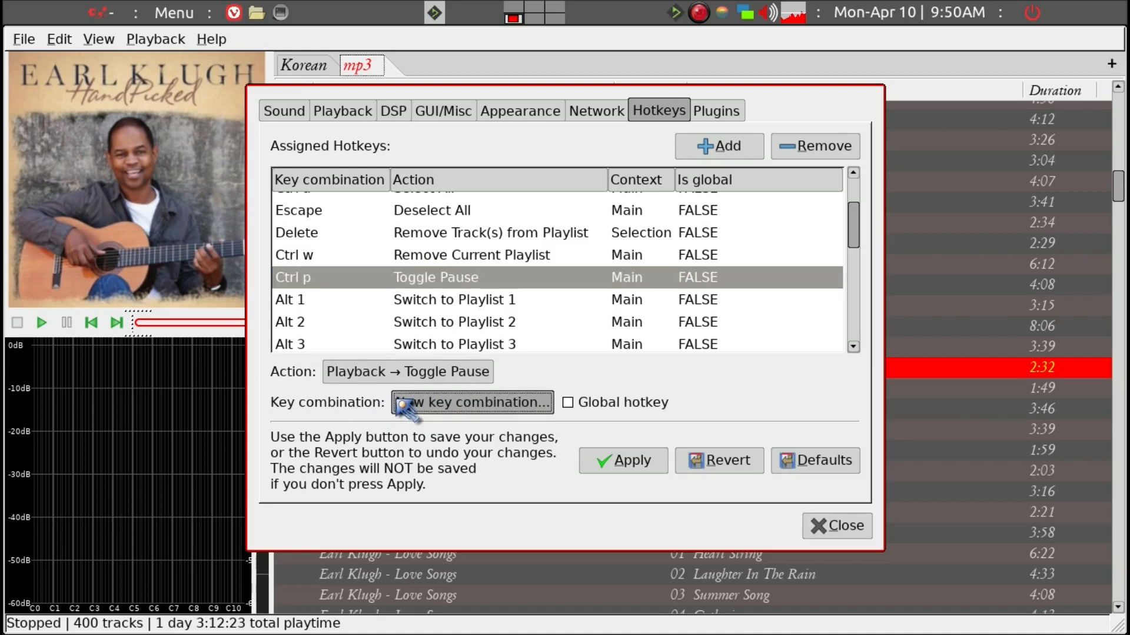
key("m")
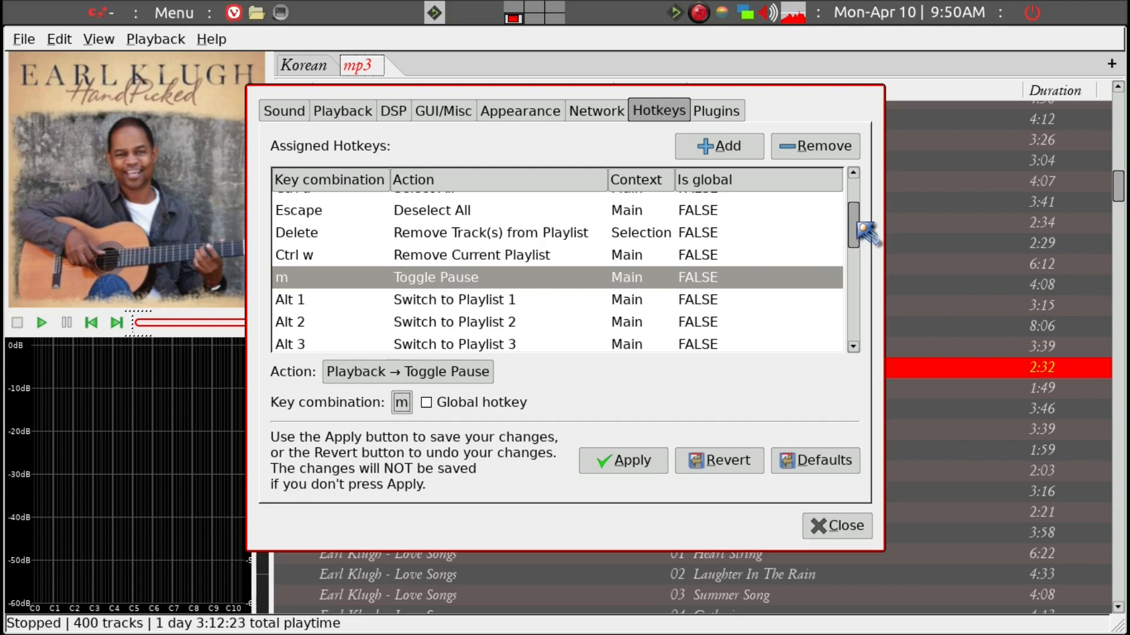
left_click_drag(851, 233, 874, 382)
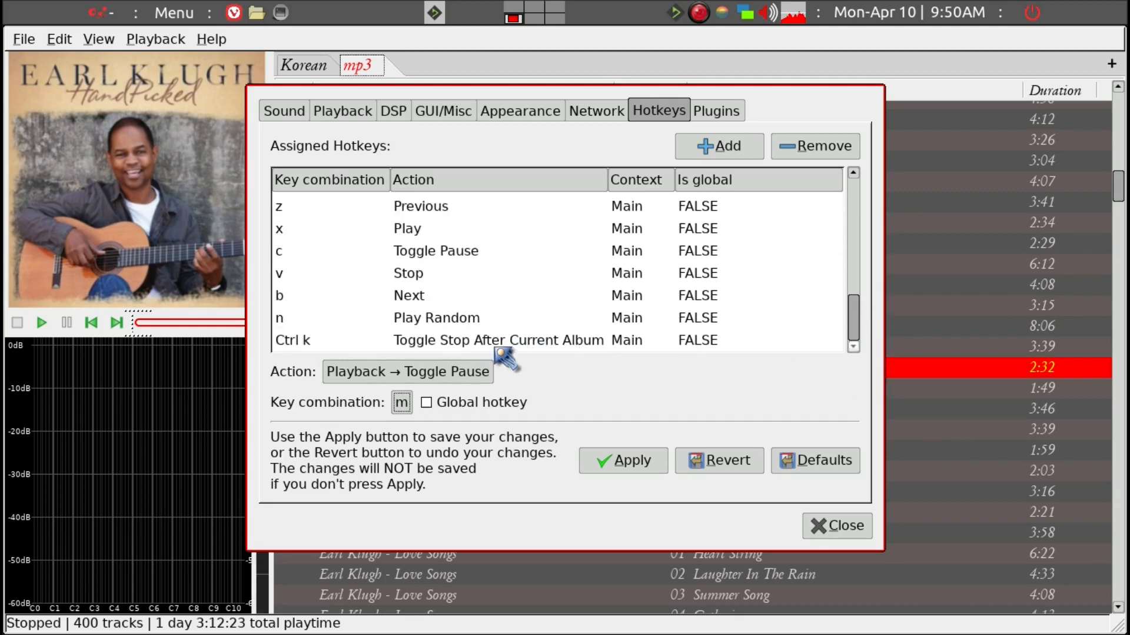
left_click(470, 254)
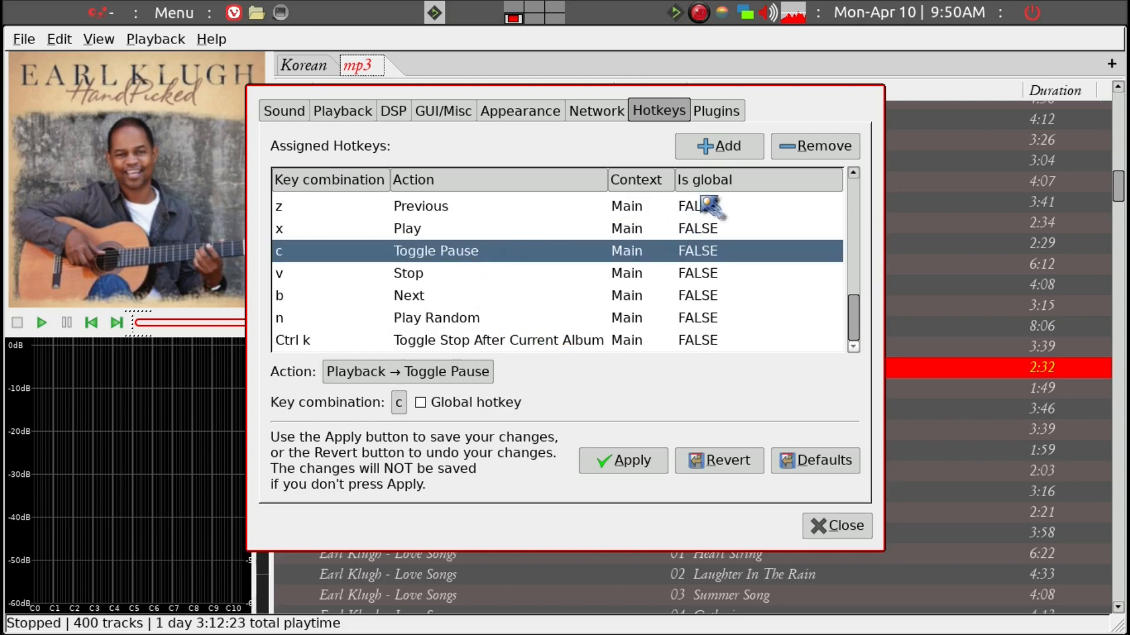
left_click(798, 148)
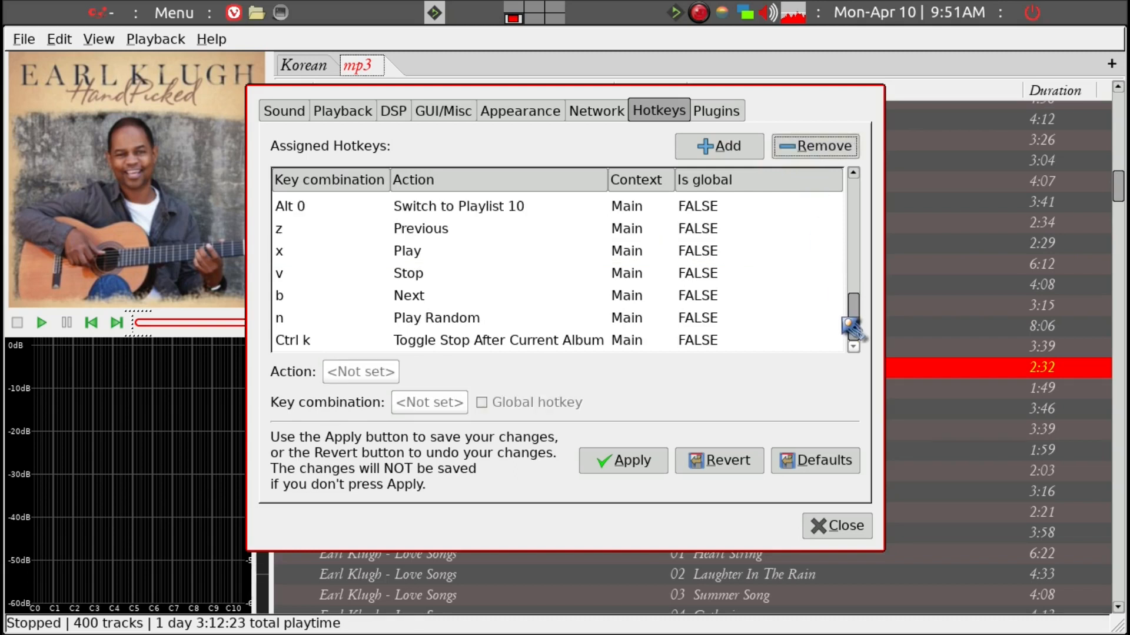
Review the remaining assigned hotkeys and remove the one for Toggle Stop After Current Album
left_click_drag(853, 321, 865, 226)
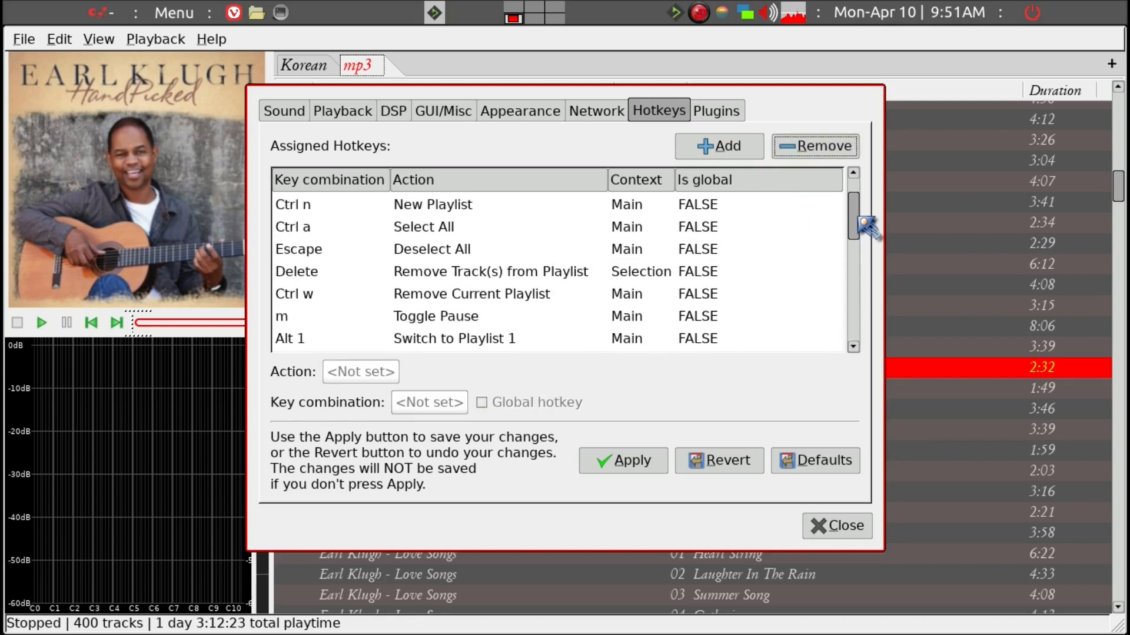
scroll(617, 321, "down", 2)
scroll(589, 318, "down", 1)
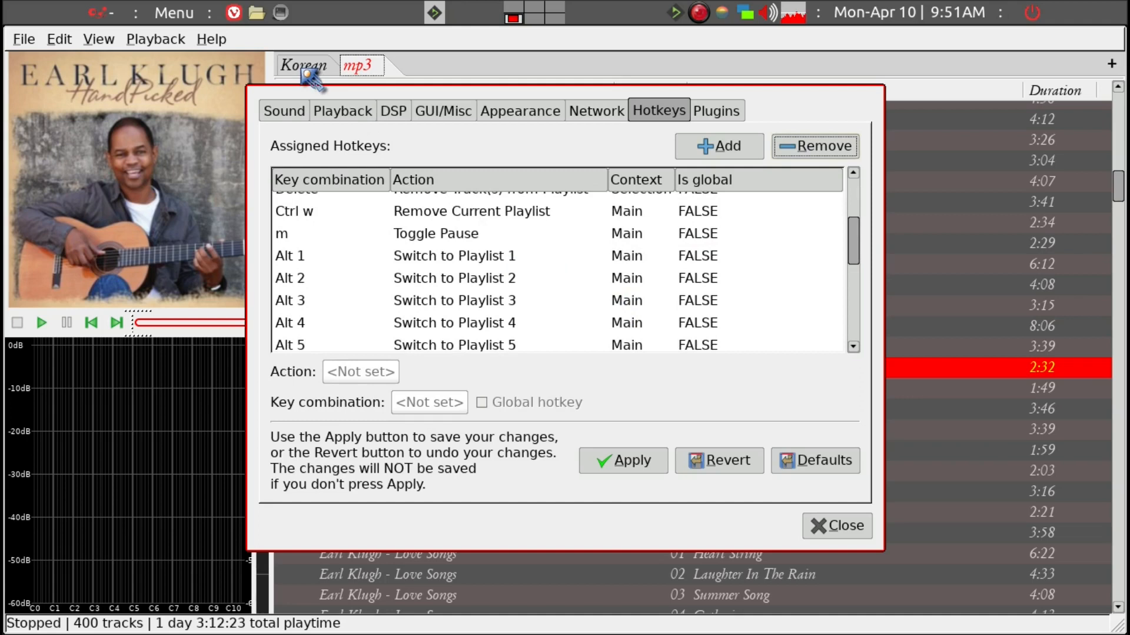
scroll(527, 313, "down", 2)
scroll(524, 317, "down", 5)
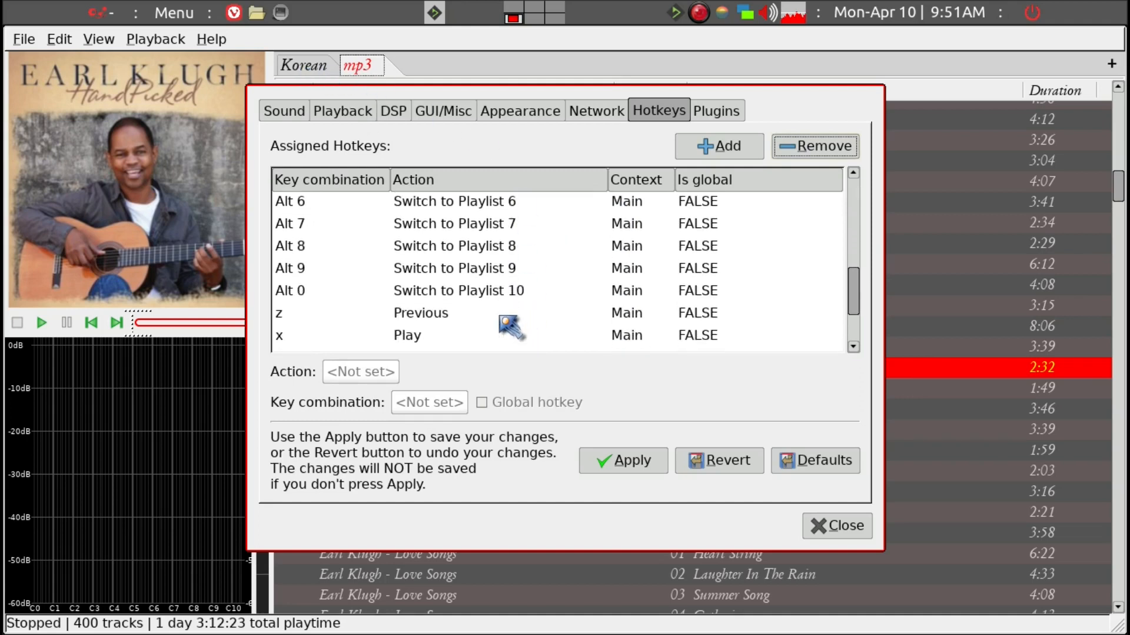
left_click(510, 318)
scroll(506, 323, "down", 3)
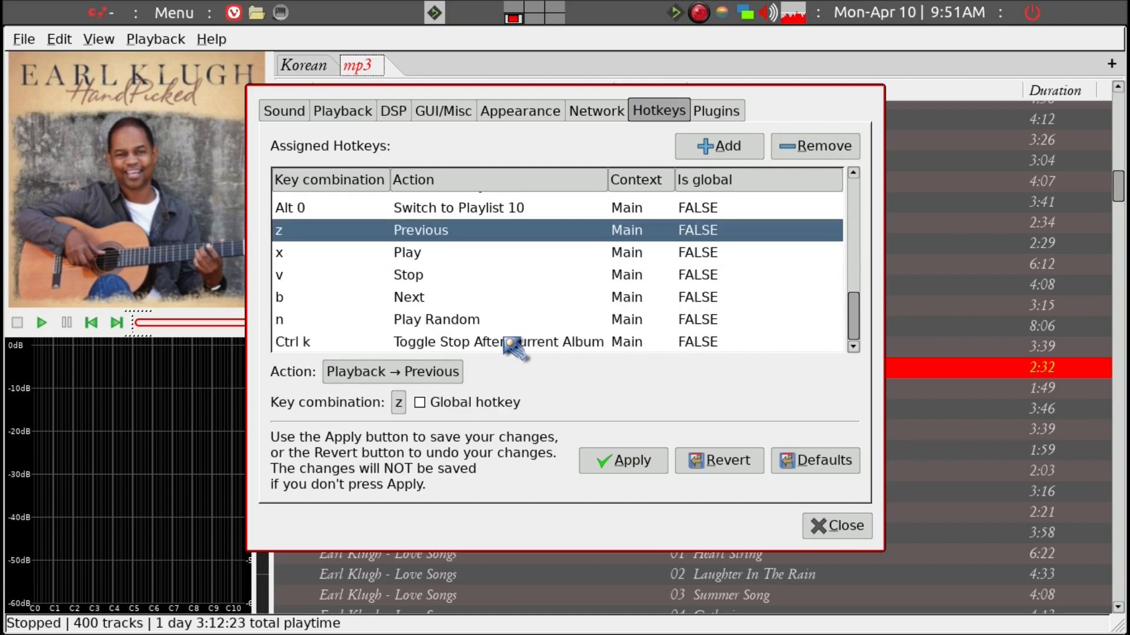
left_click(510, 344)
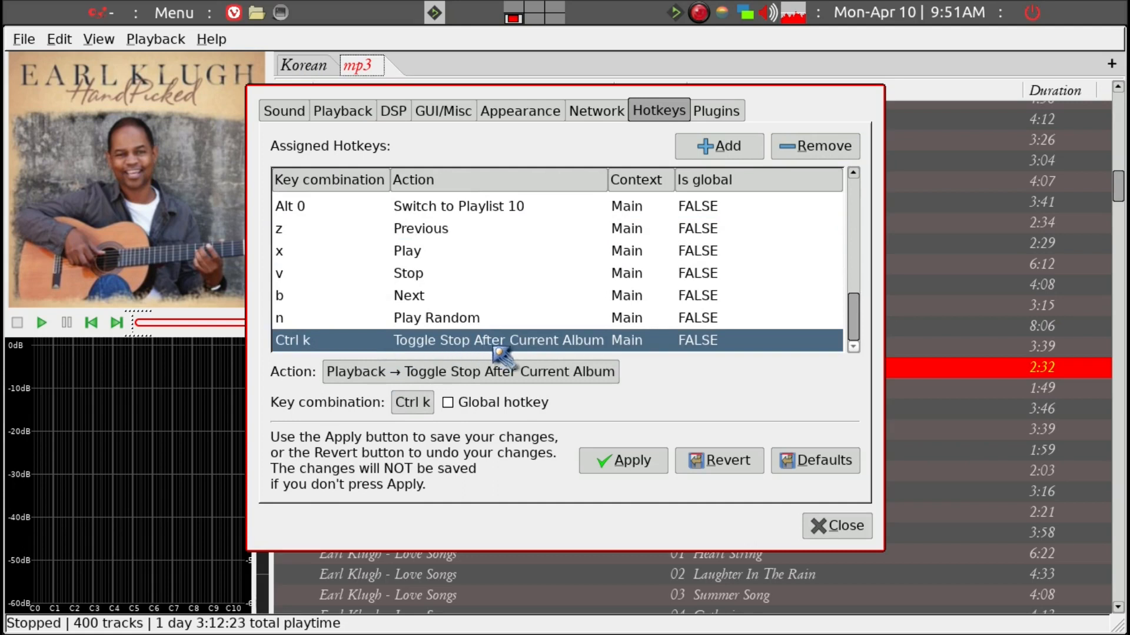
left_click(806, 151)
Reassign the Play Random hotkey to u and the Next hotkey to n
left_click(599, 347)
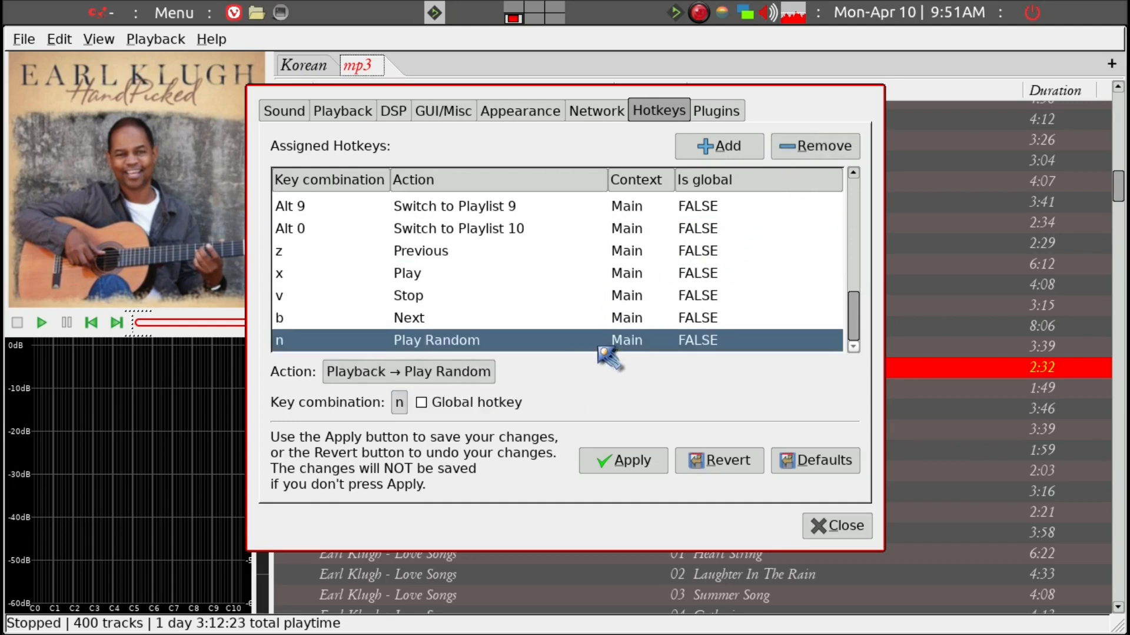
left_click(400, 407)
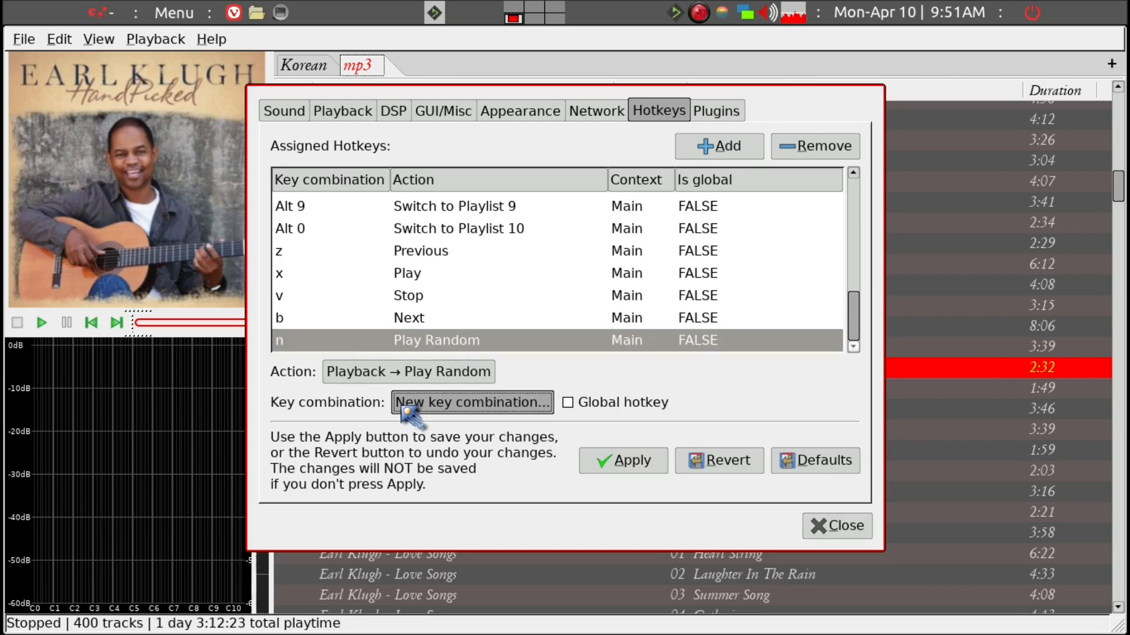
key("u")
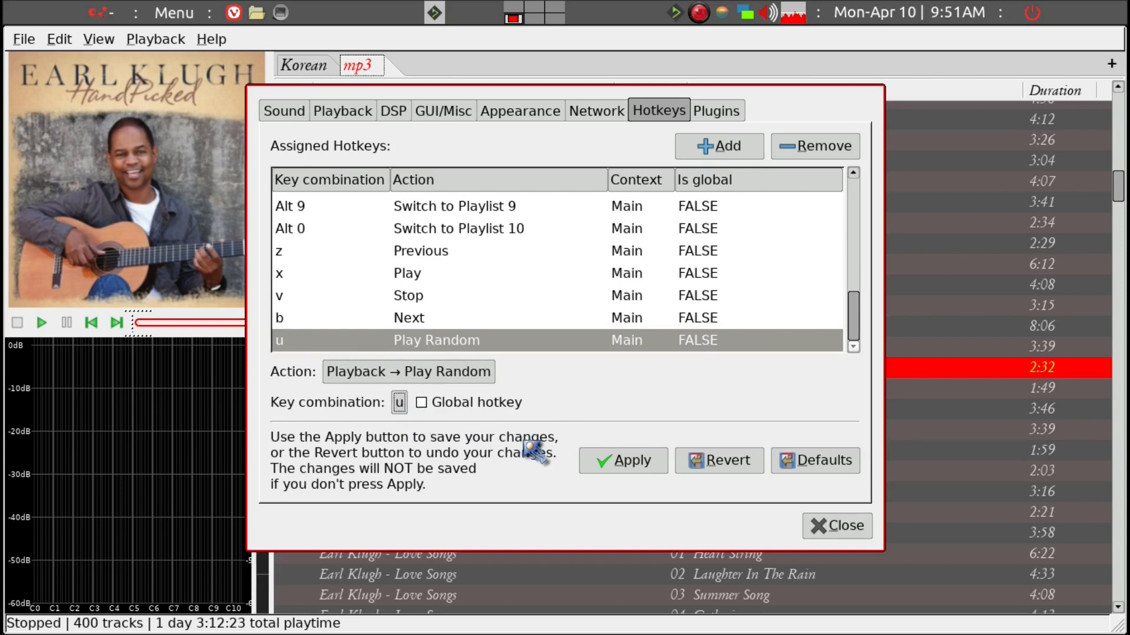
left_click(461, 321)
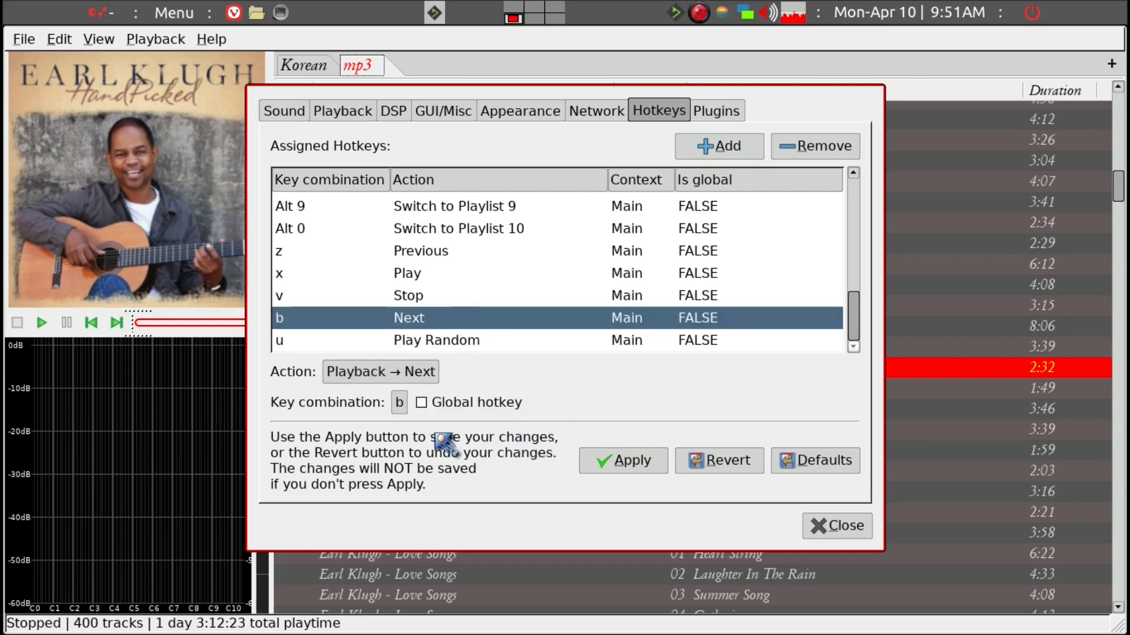
left_click(400, 403)
key("n")
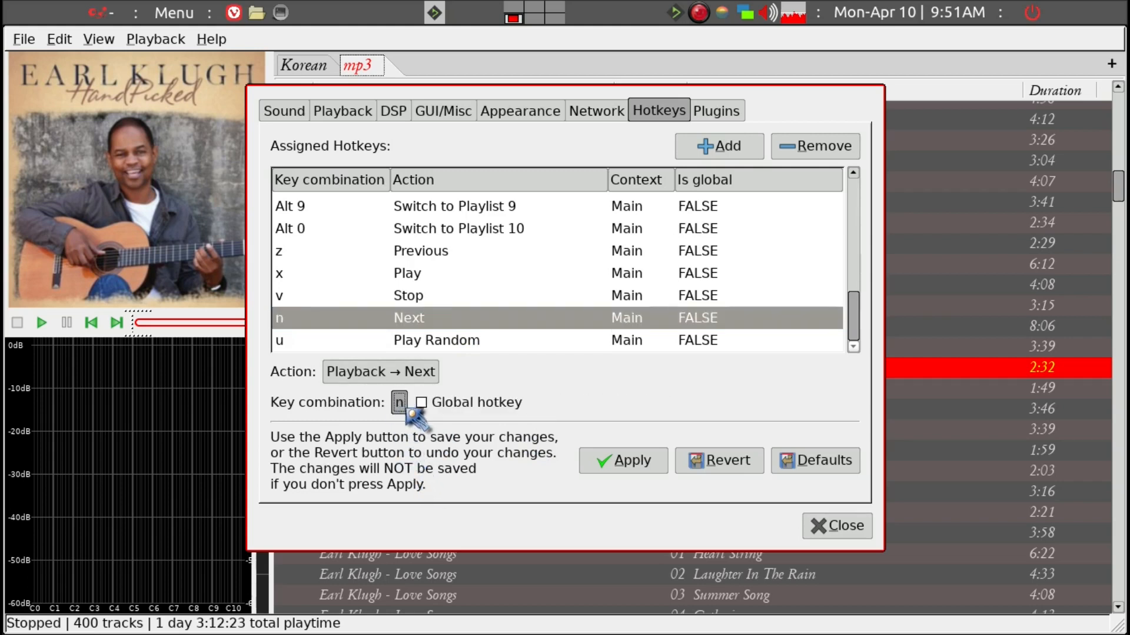
Remove the Stop hotkey assigned to v and the Play hotkey assigned to x
left_click(455, 303)
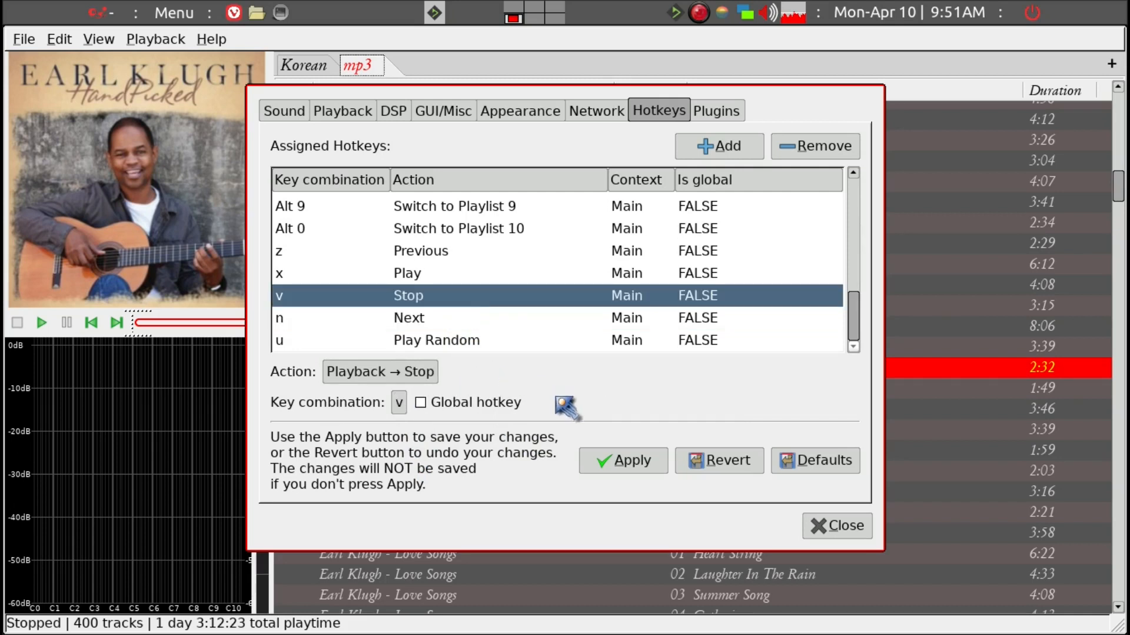
left_click(793, 163)
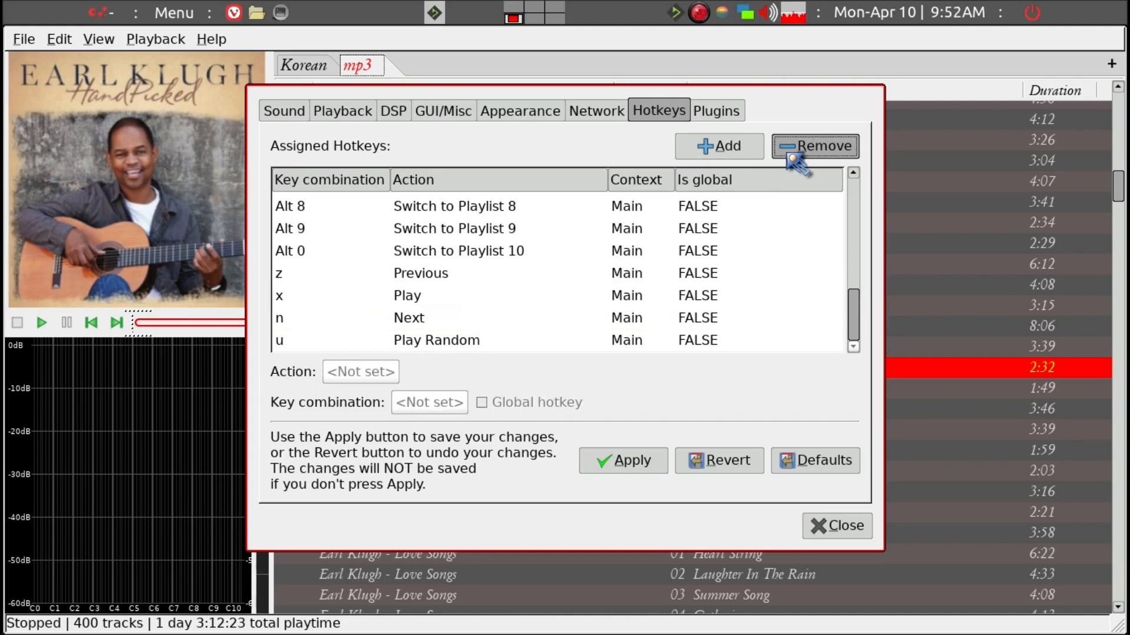
left_click(435, 296)
left_click(801, 146)
Reassign the Previous hotkey to p, check the assigned hotkeys list, and apply the hotkey changes
left_click(558, 299)
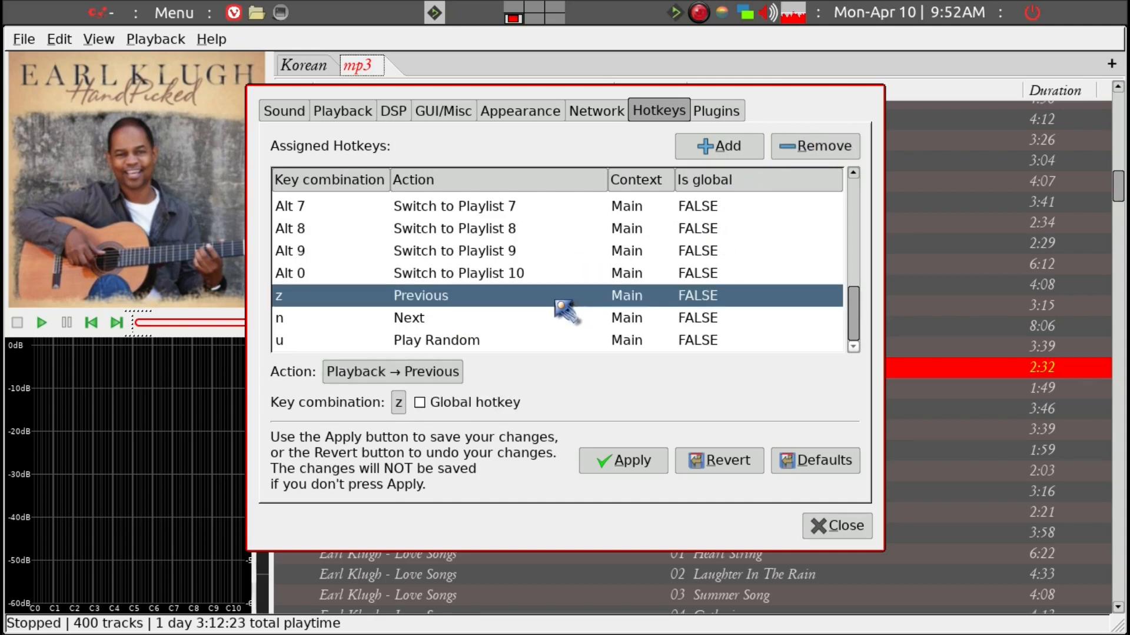
left_click(400, 403)
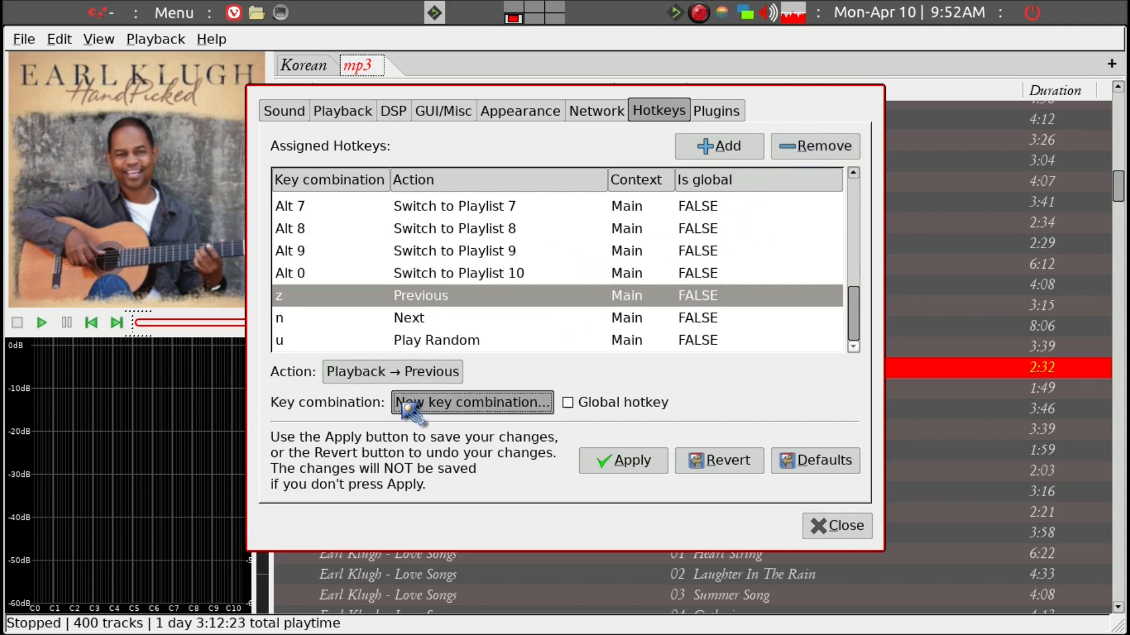
key("p")
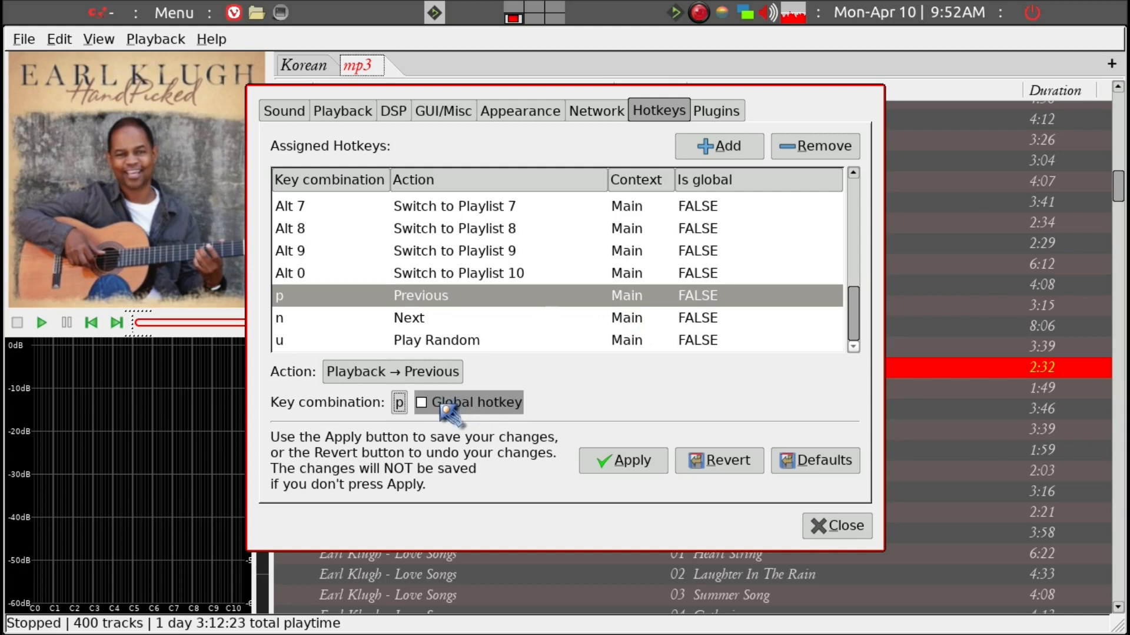
left_click(438, 340)
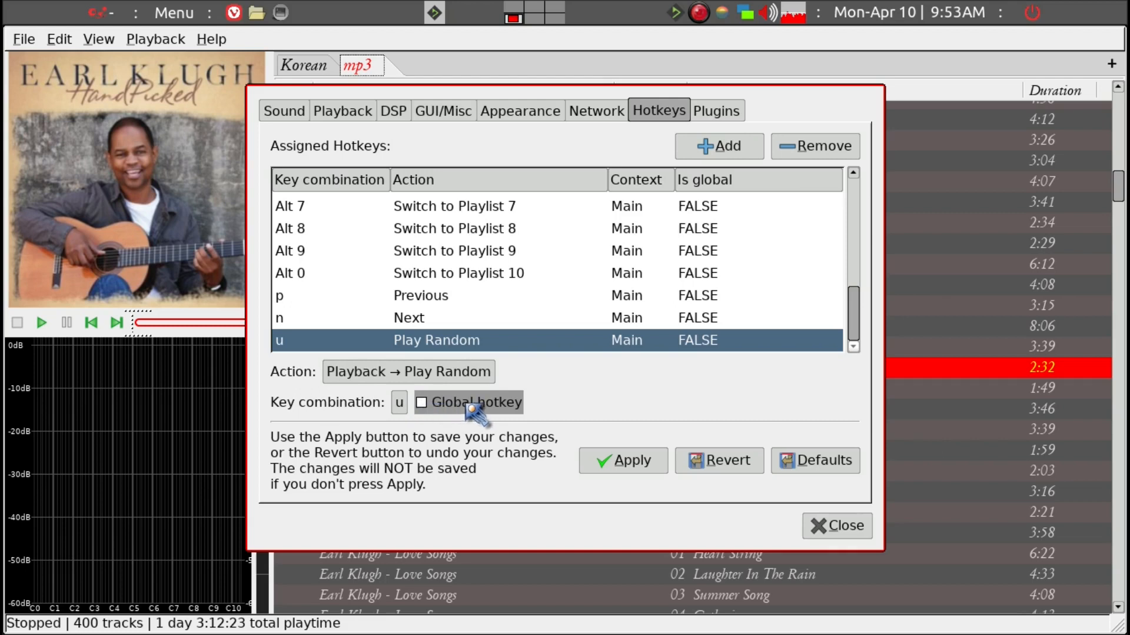
scroll(510, 305, "up", 5)
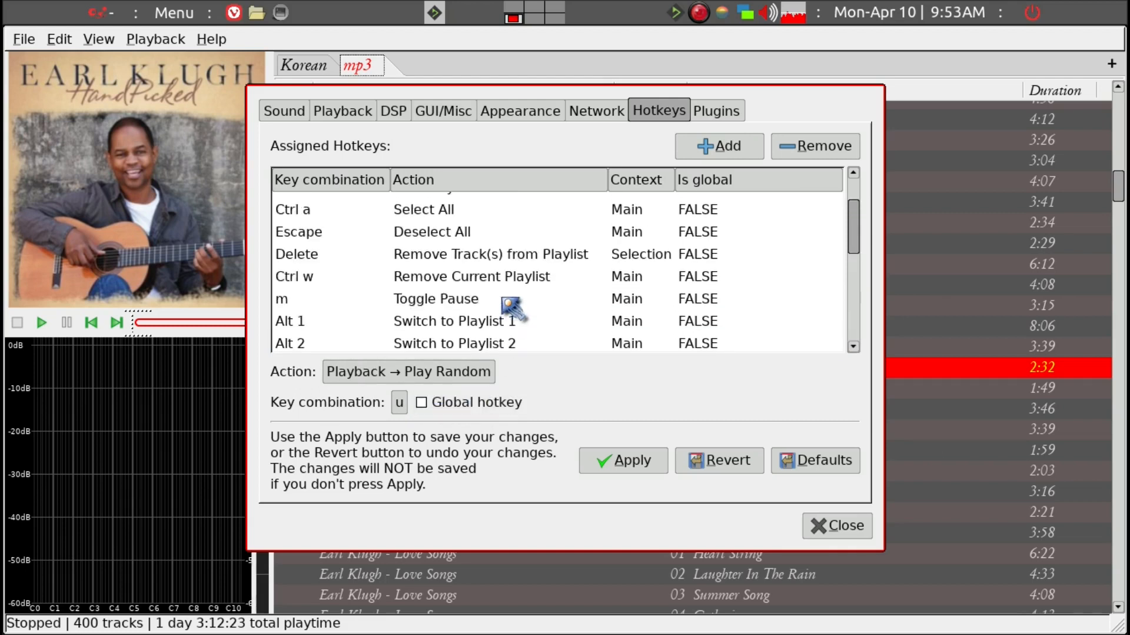
scroll(510, 304, "down", 5)
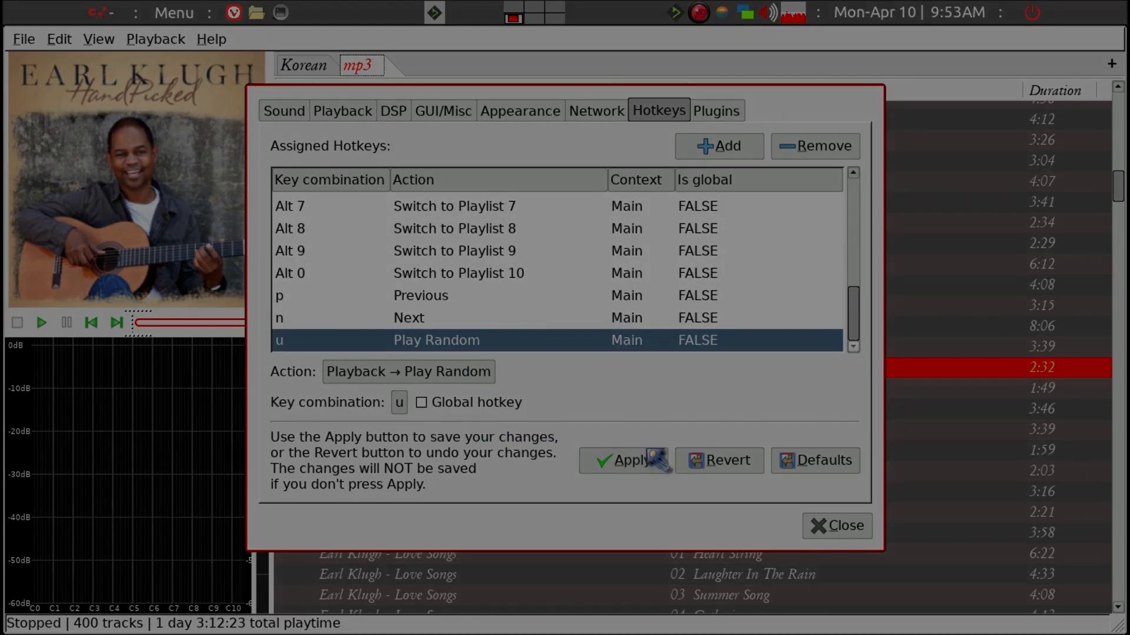
left_click(653, 459)
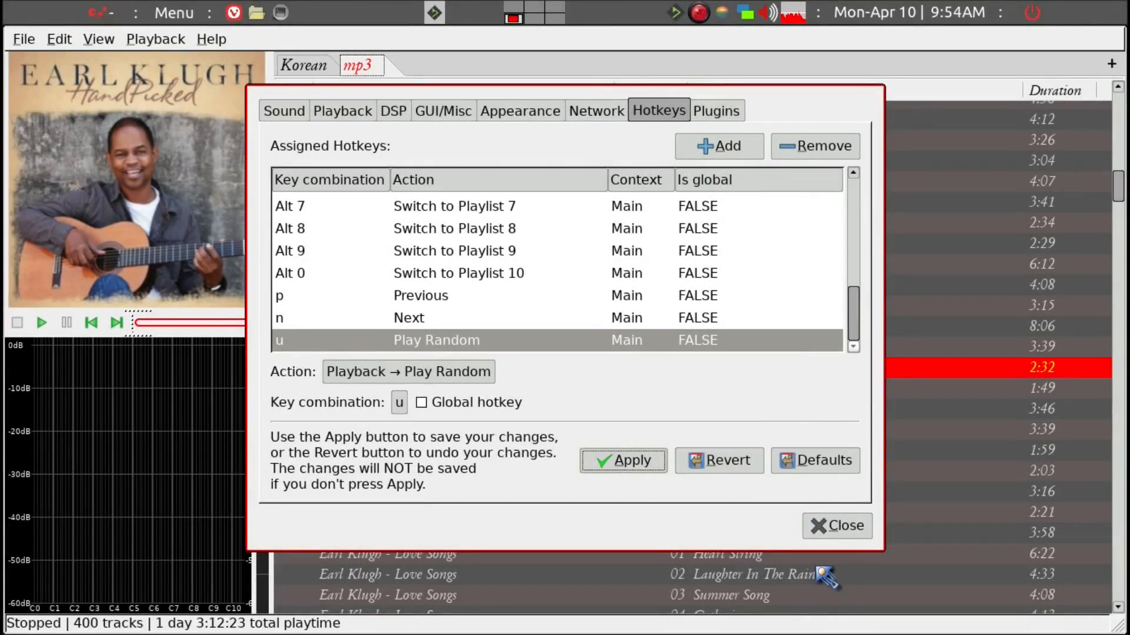
Reassign the Next hotkey to the XF86AudioNext media key, apply the change and close the preferences
left_click(578, 325)
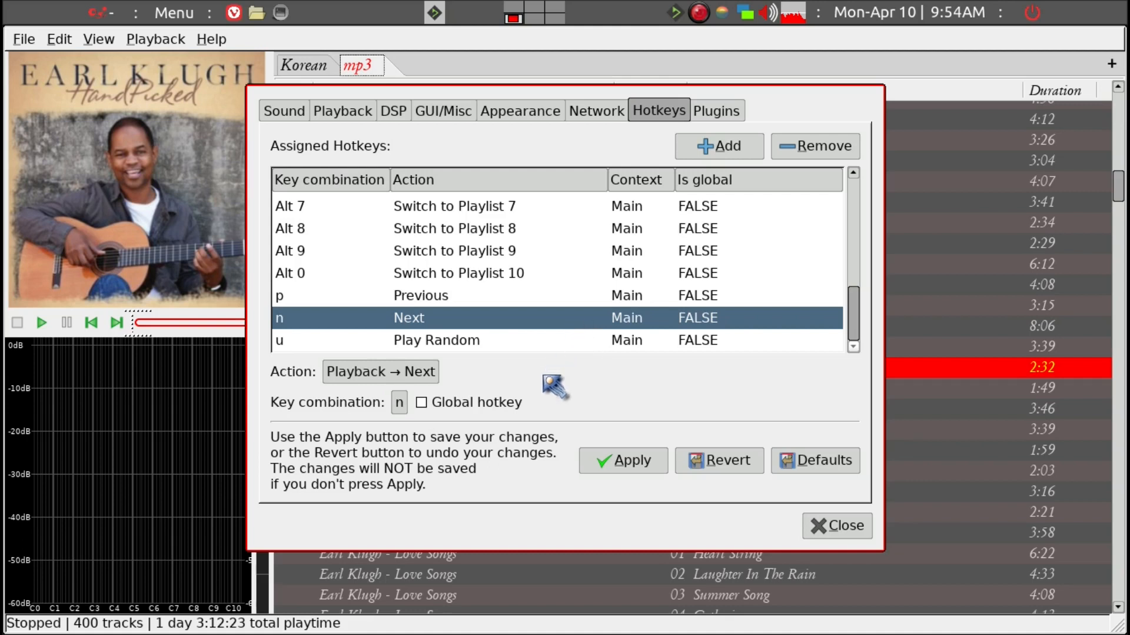
left_click(399, 404)
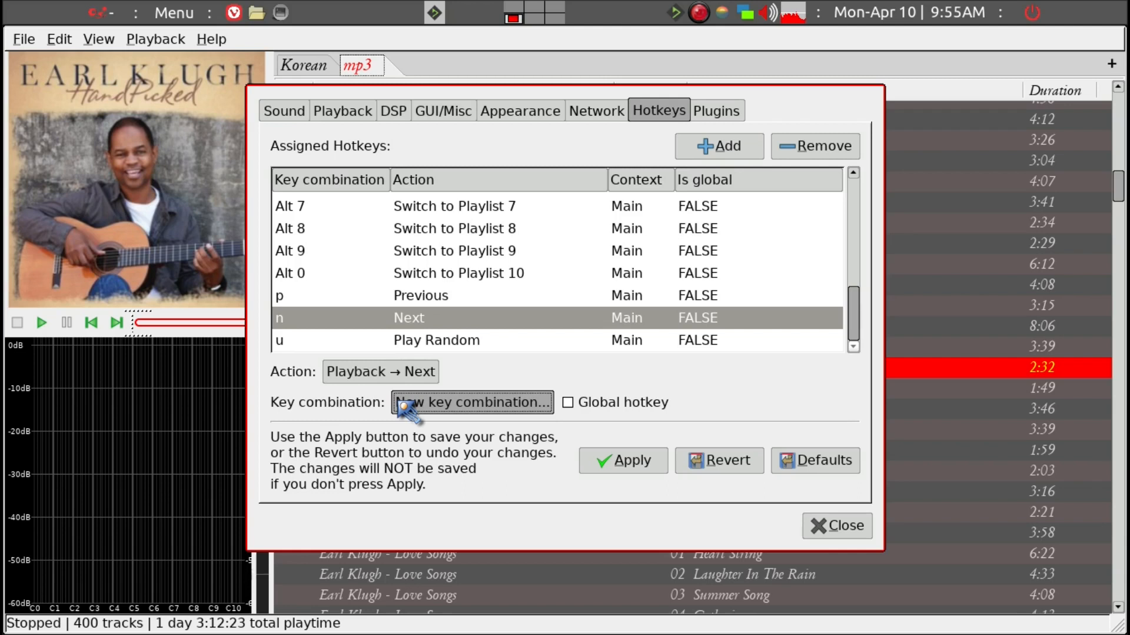
key("XF86AudioNext")
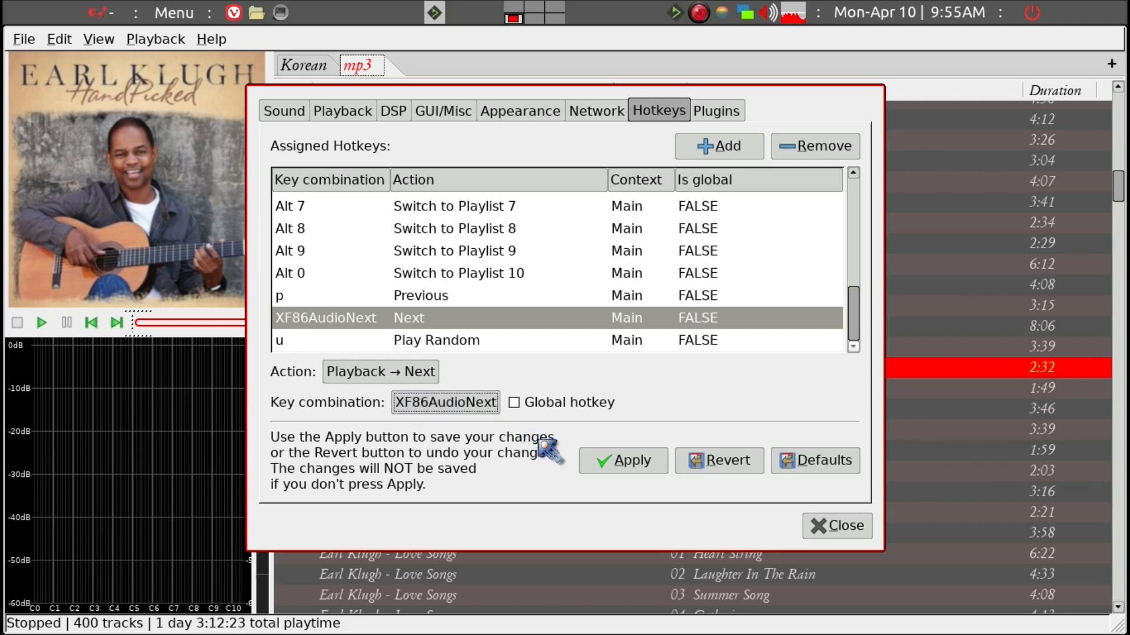
left_click(607, 465)
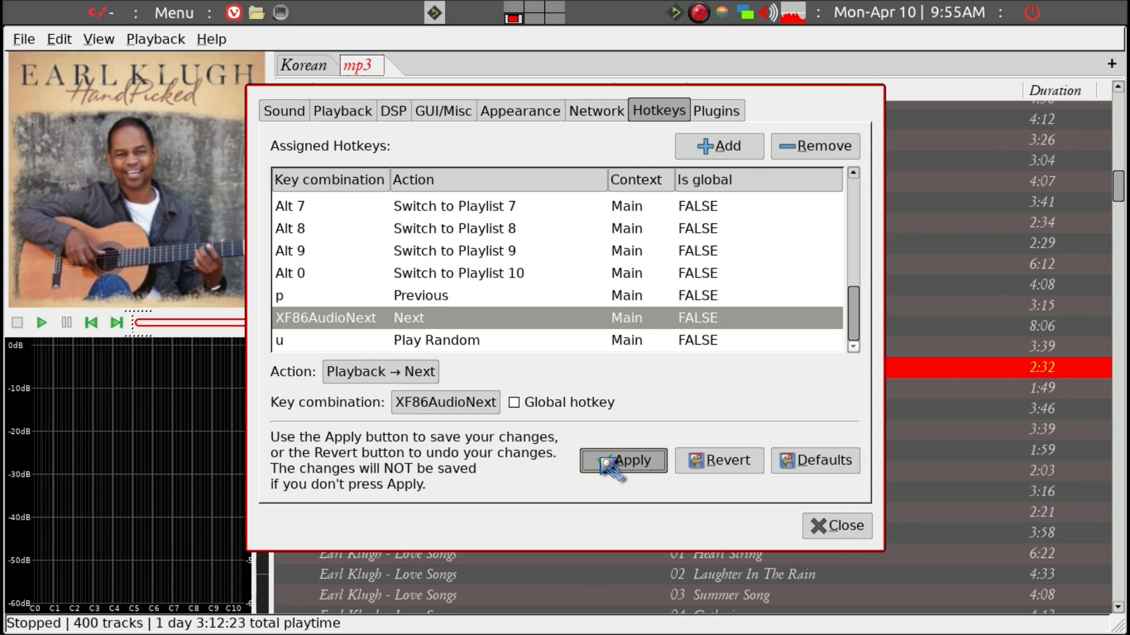
left_click(846, 527)
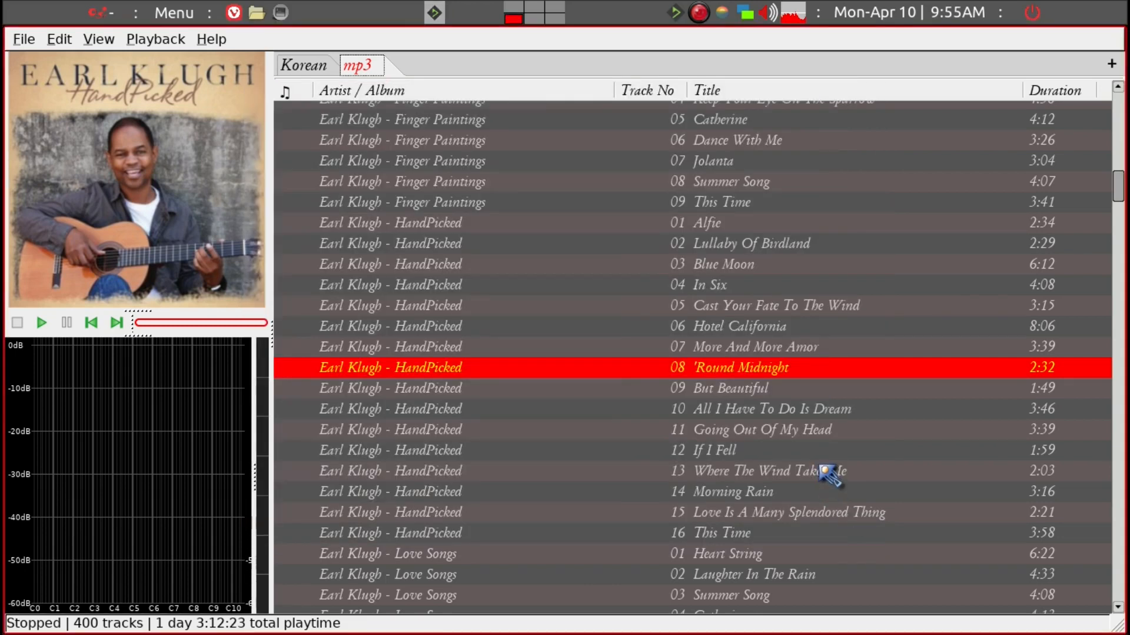
Test the playback hotkeys by starting playback in the mp3 playlist and skipping forward track by track to Angelina
left_click(463, 371)
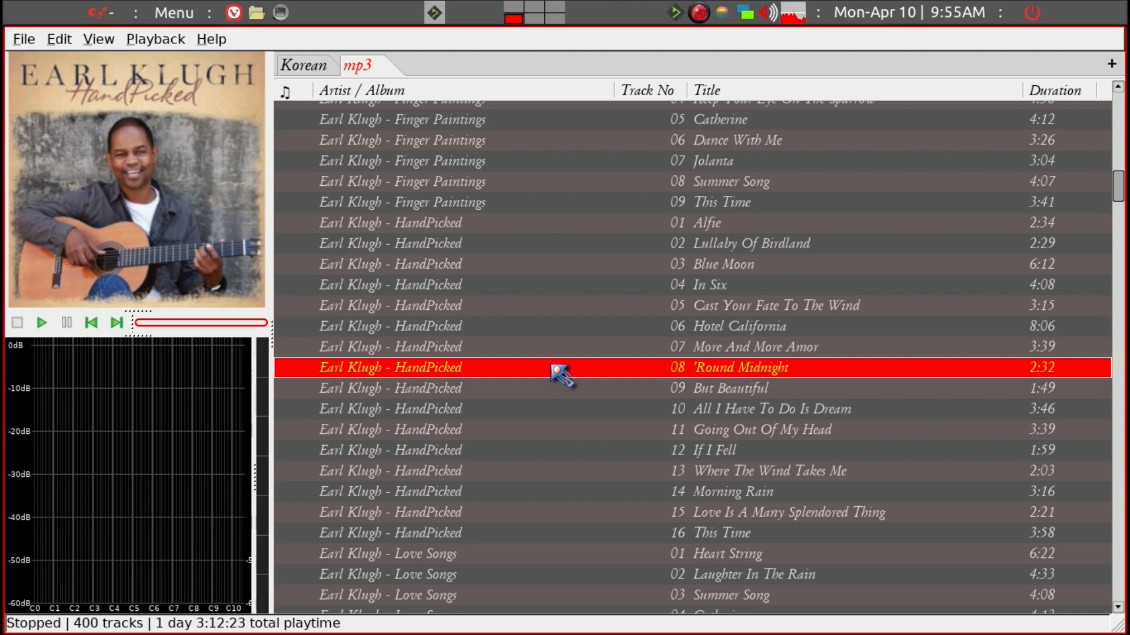
key("b")
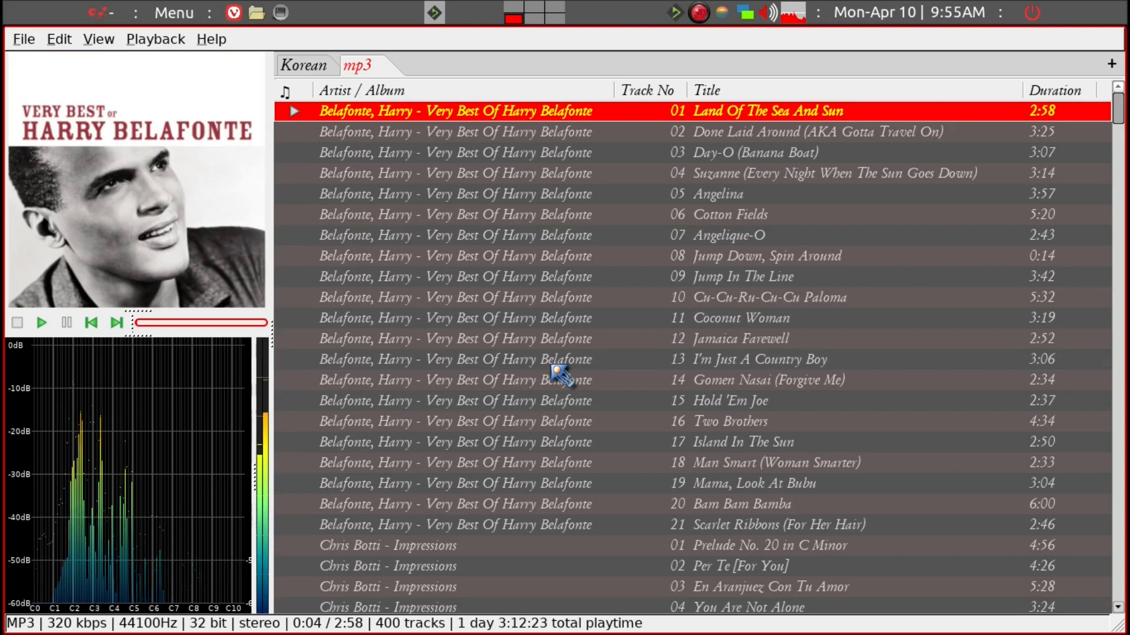
key("v")
key("b")
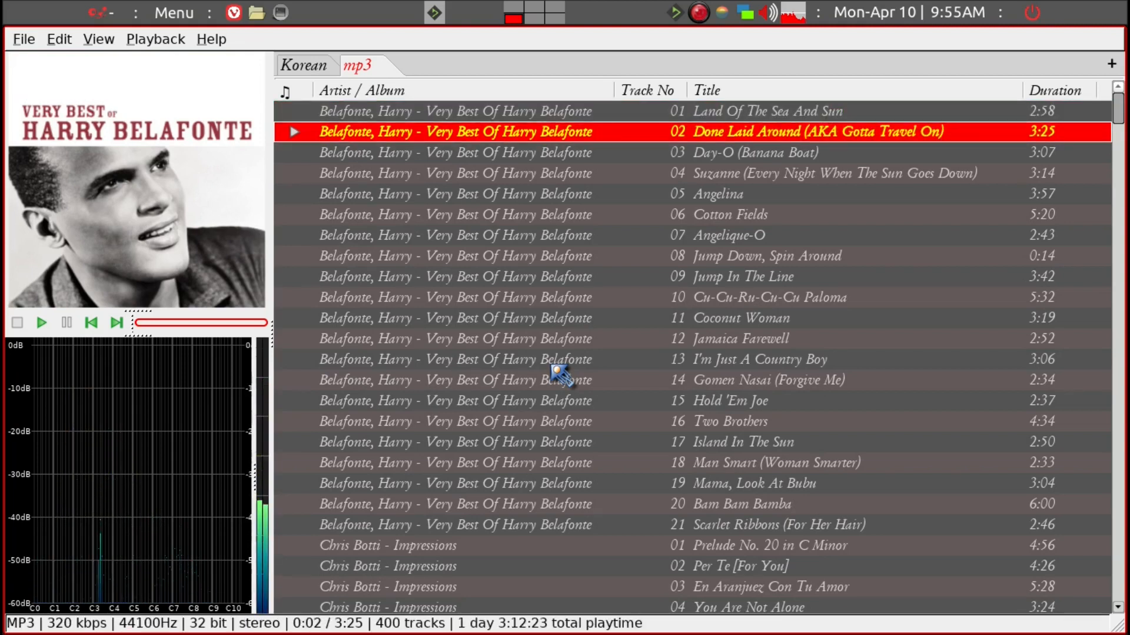
key("b")
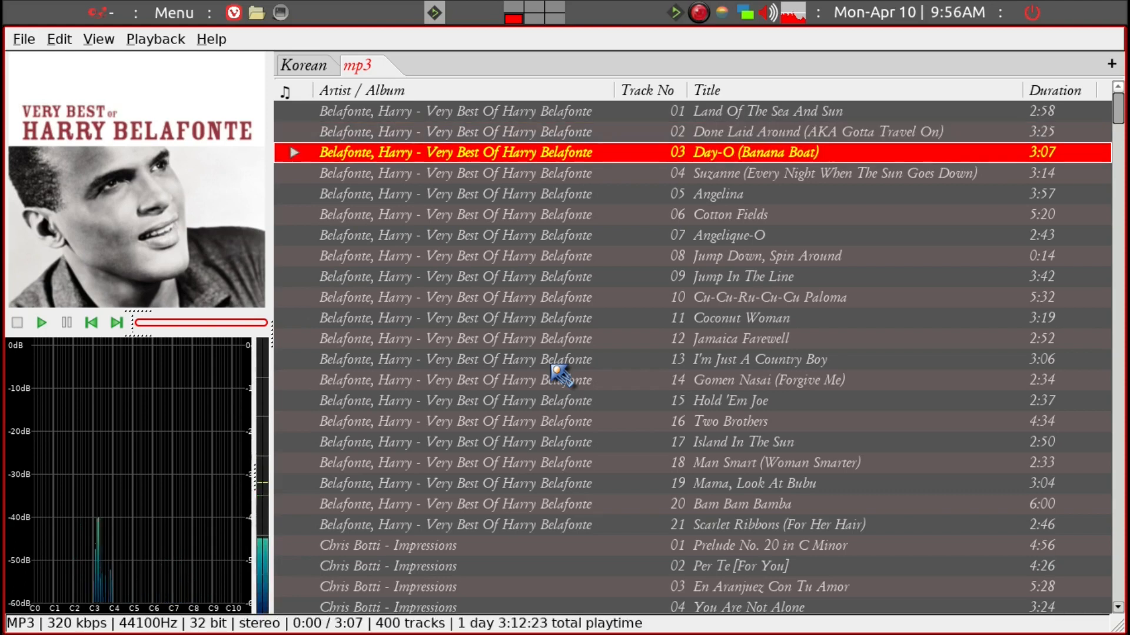
key("b")
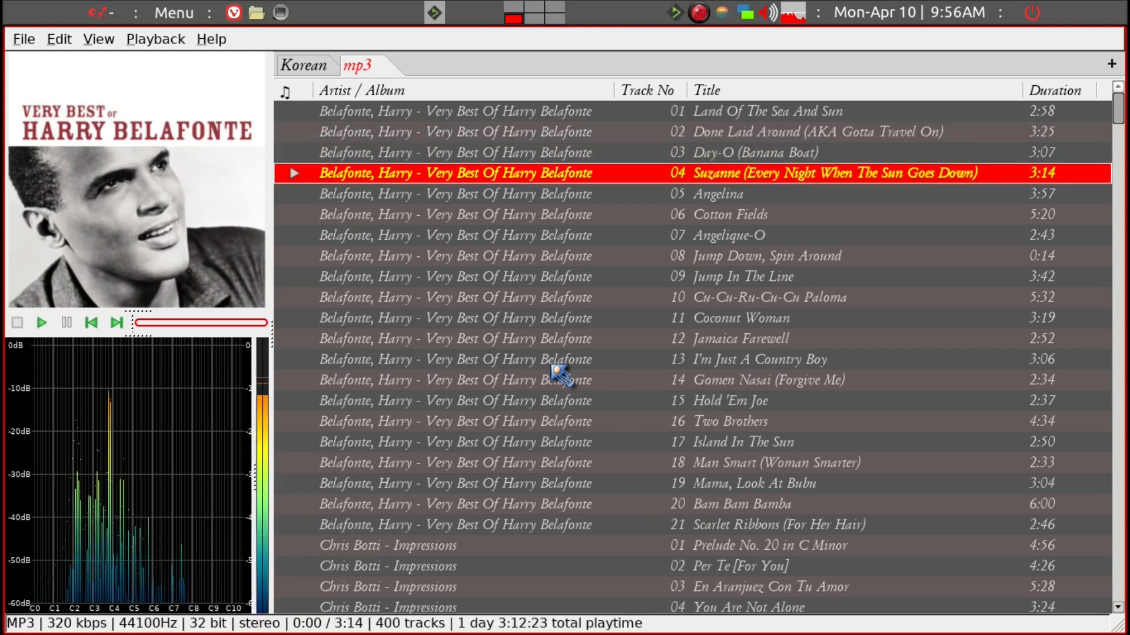
key("b")
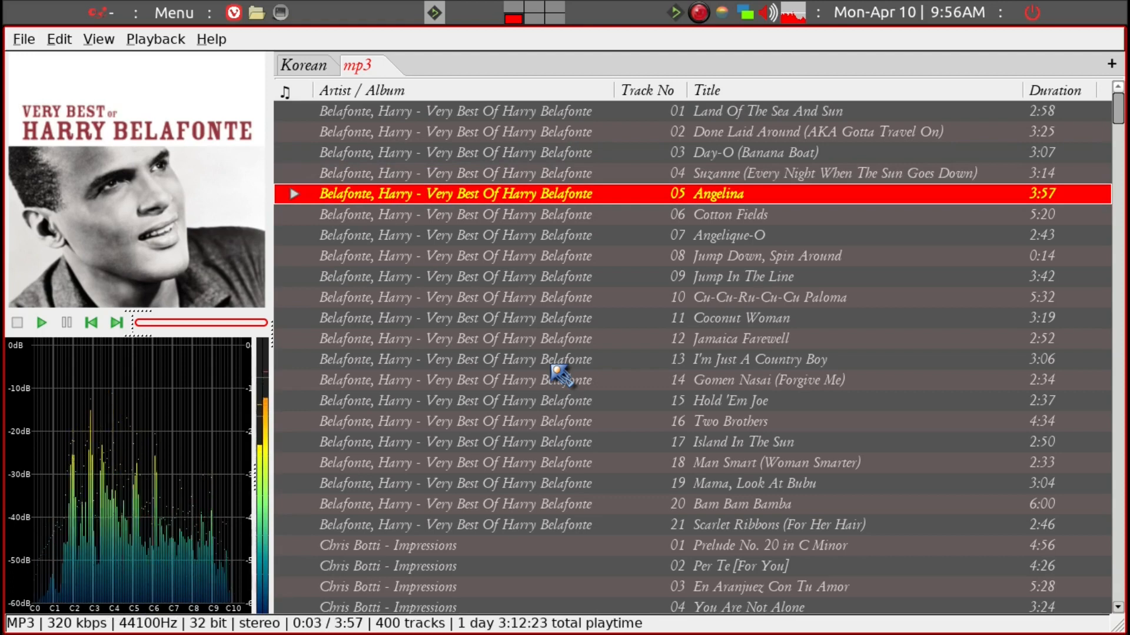
Test the pause hotkey by pausing, resuming and again pausing the track Angelina
key("c")
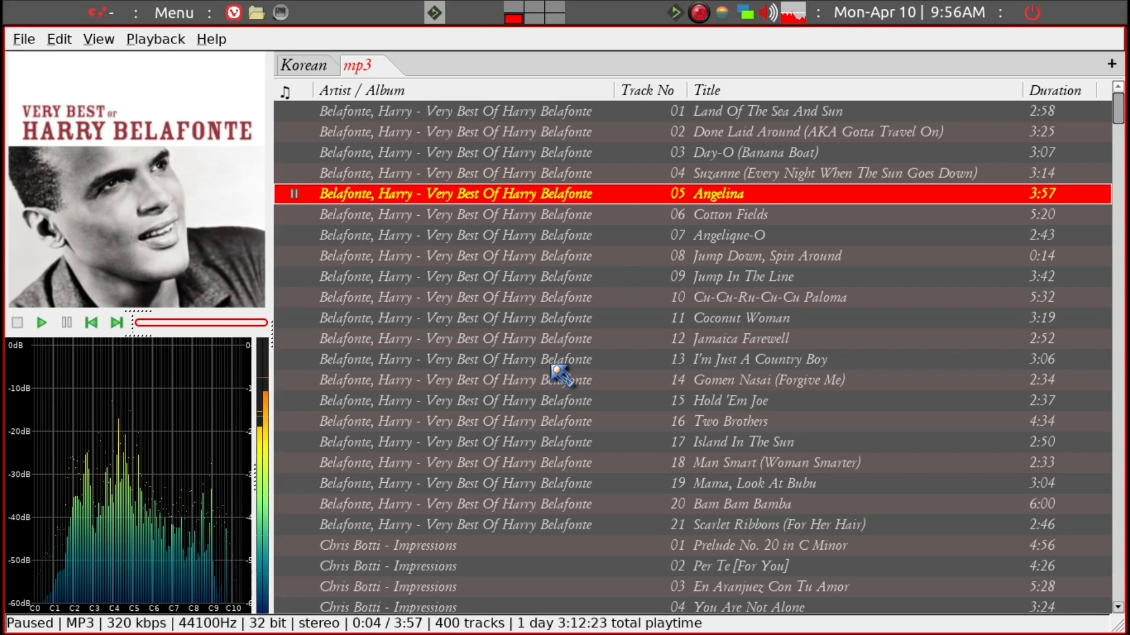
key("c")
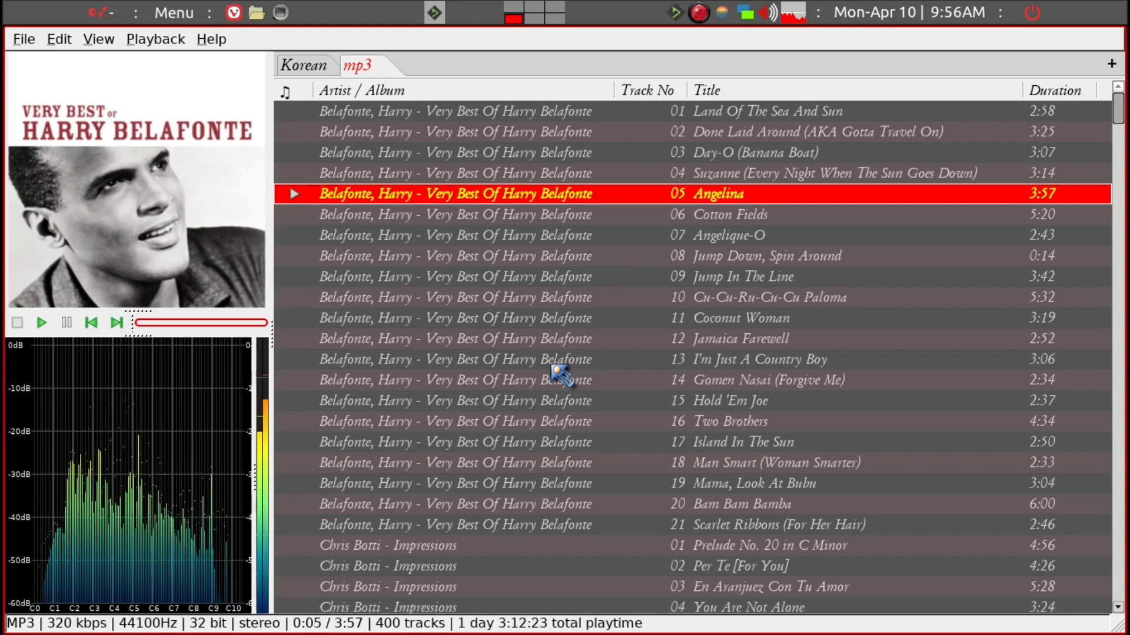
key("c")
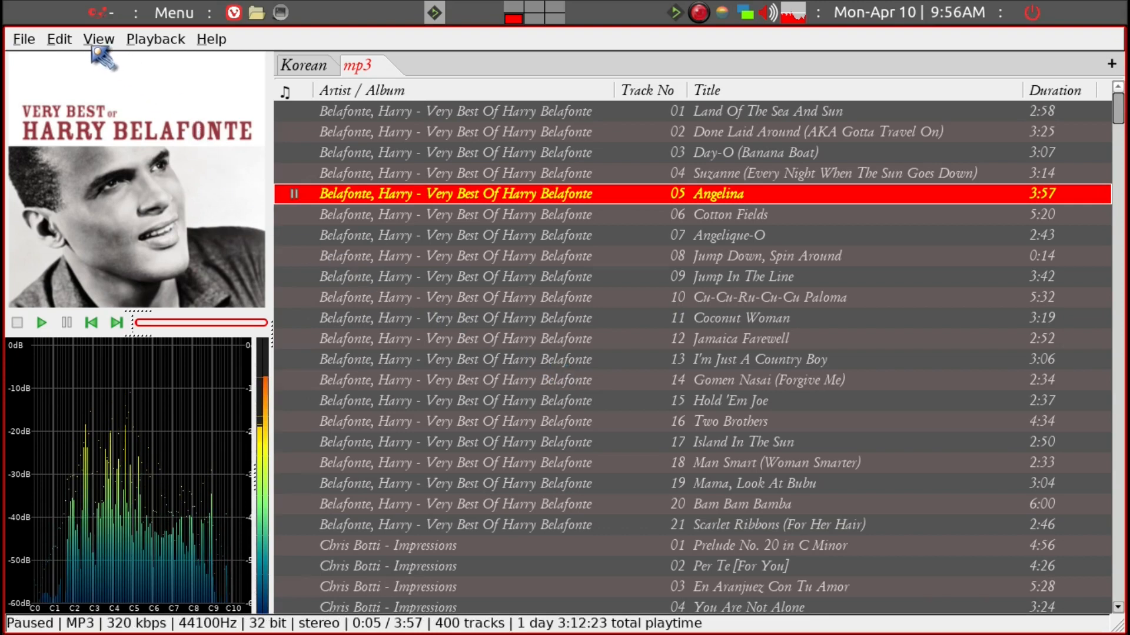
Reopen the hotkey preferences, reassign the Next hotkey to n, apply the change and close the preferences
left_click(65, 40)
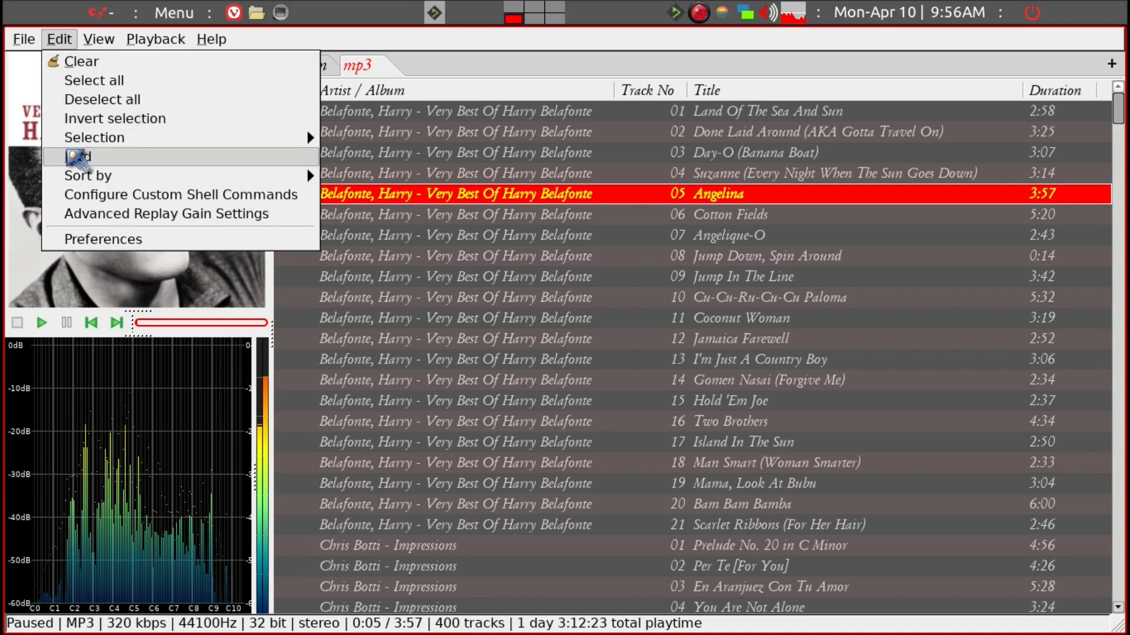
left_click(105, 239)
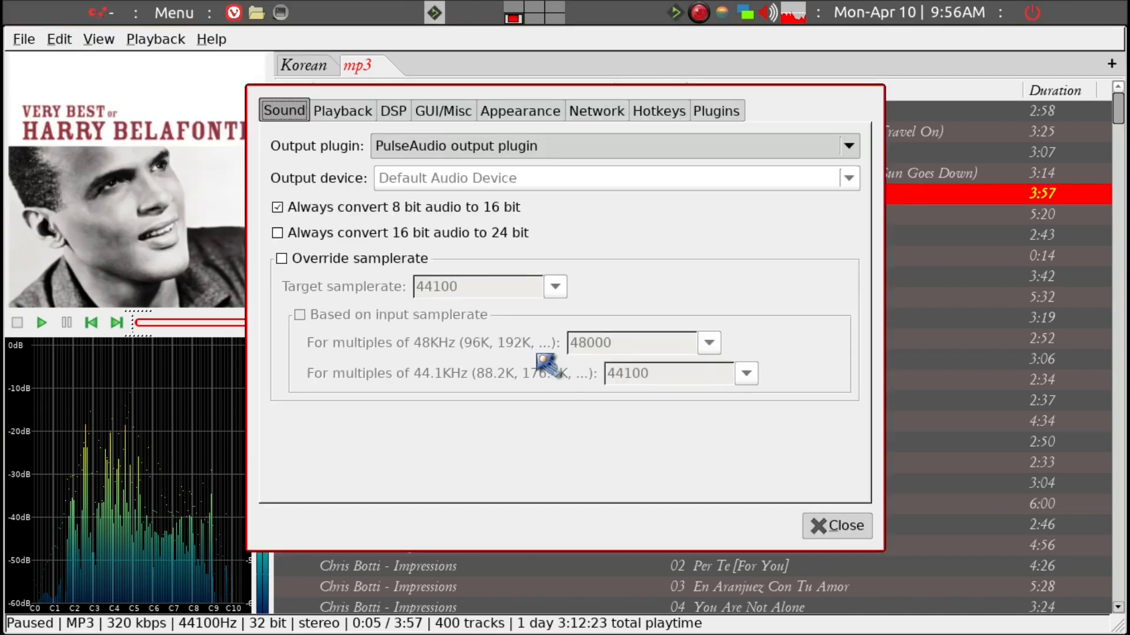
left_click(661, 113)
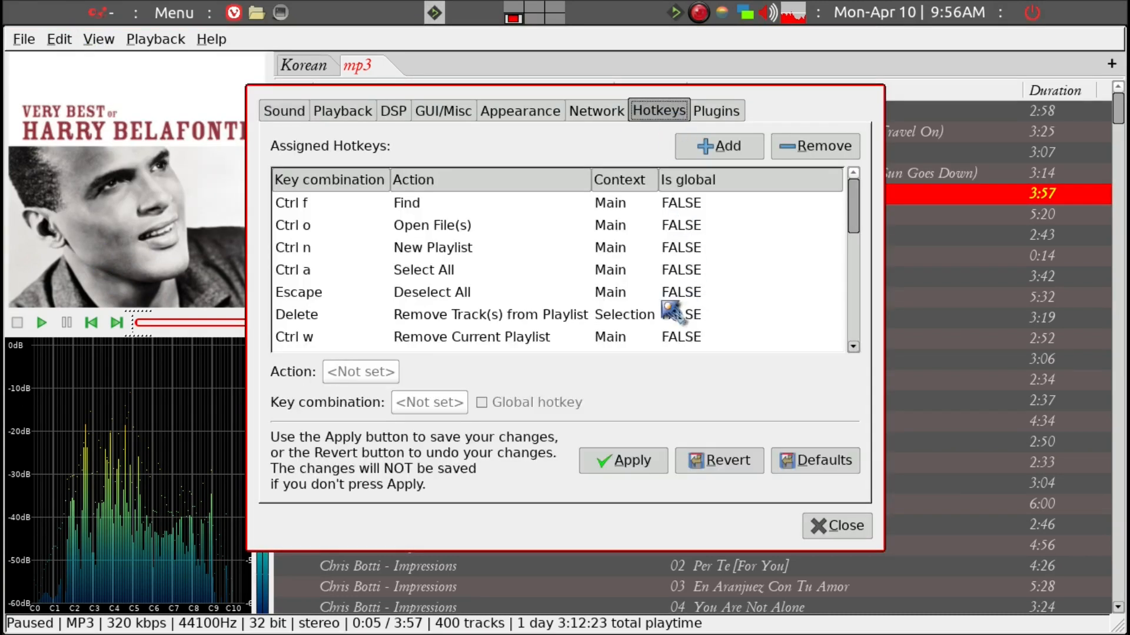
scroll(525, 350, "down", 5)
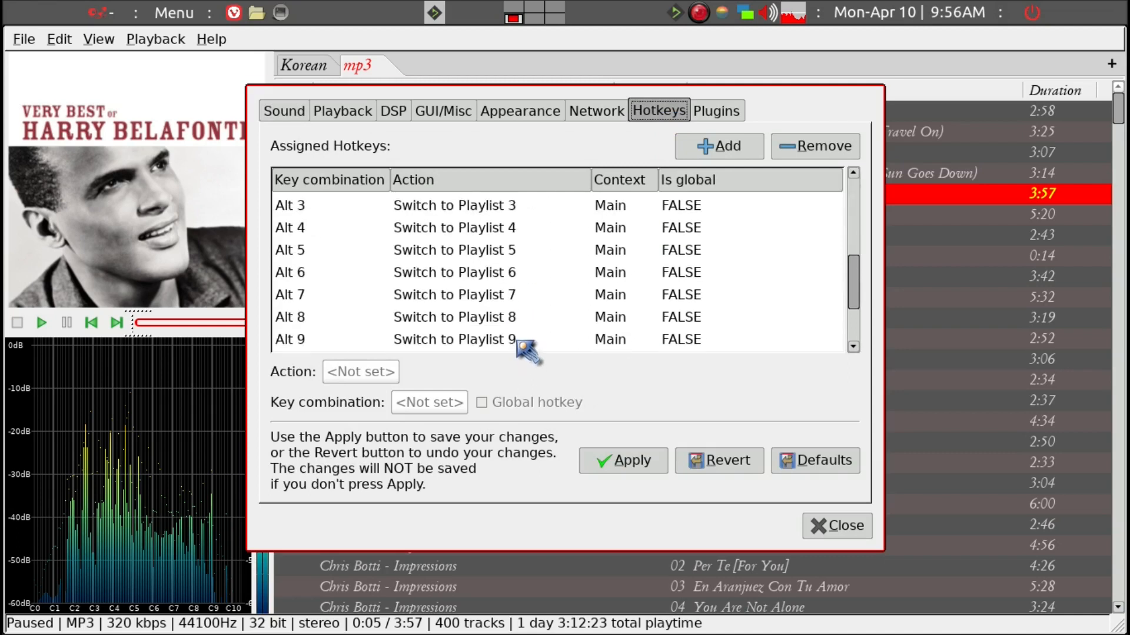
scroll(528, 351, "down", 2)
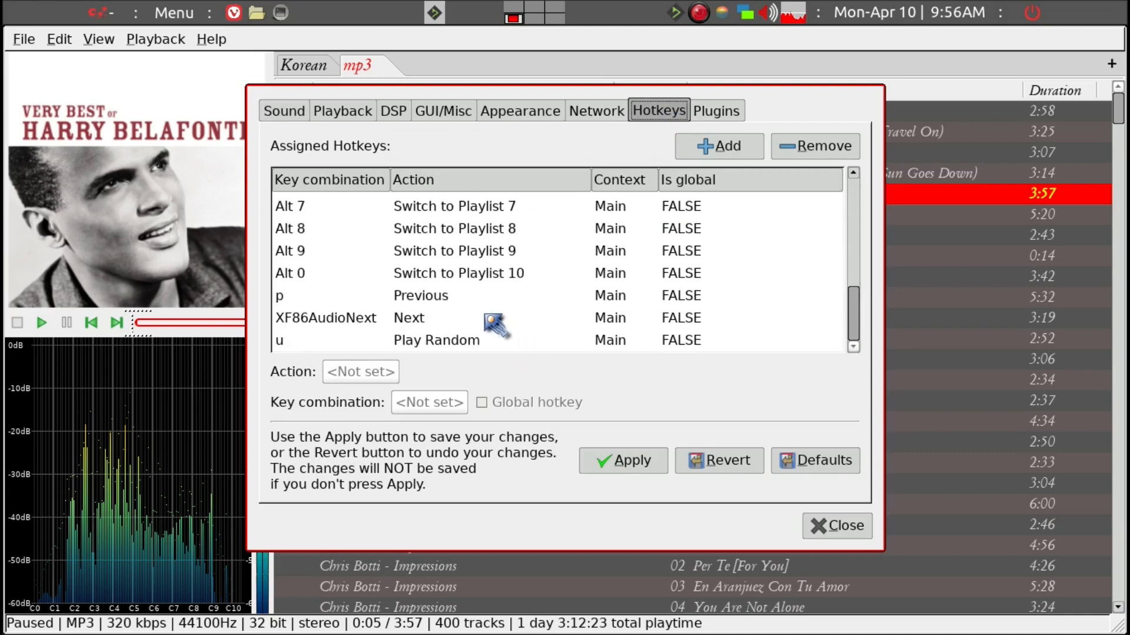
left_click(405, 317)
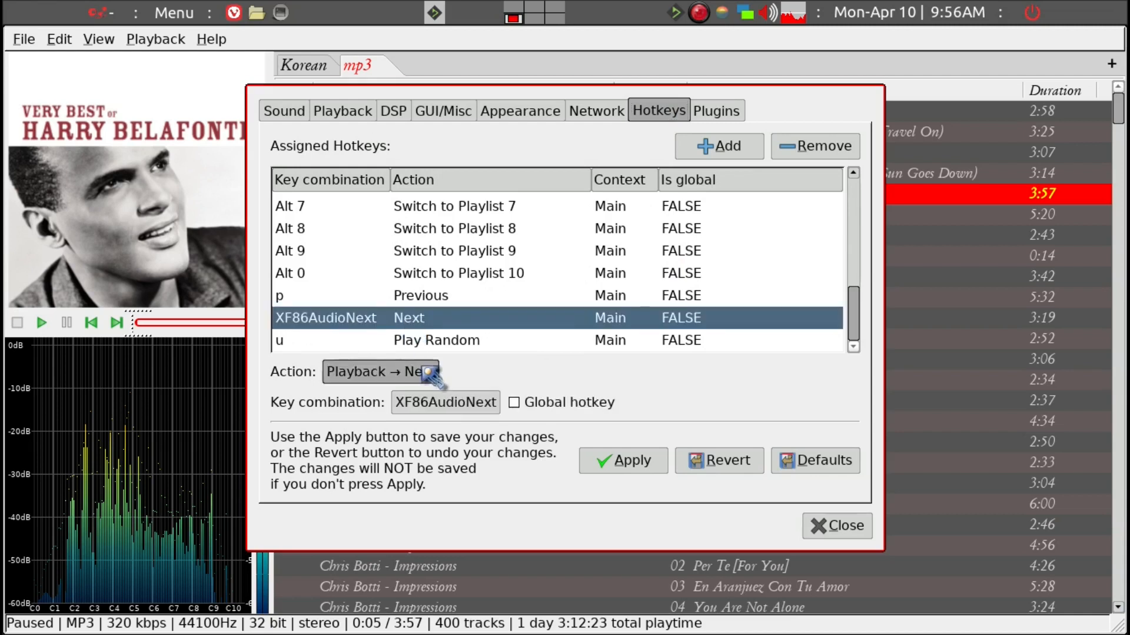
left_click(437, 405)
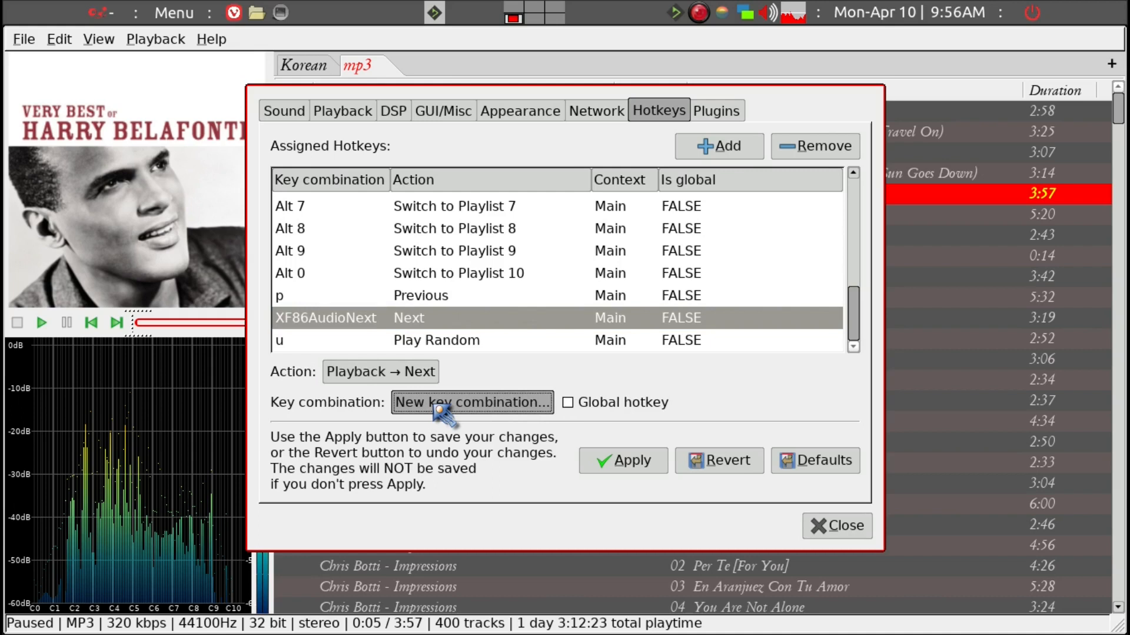
key("n")
left_click(619, 468)
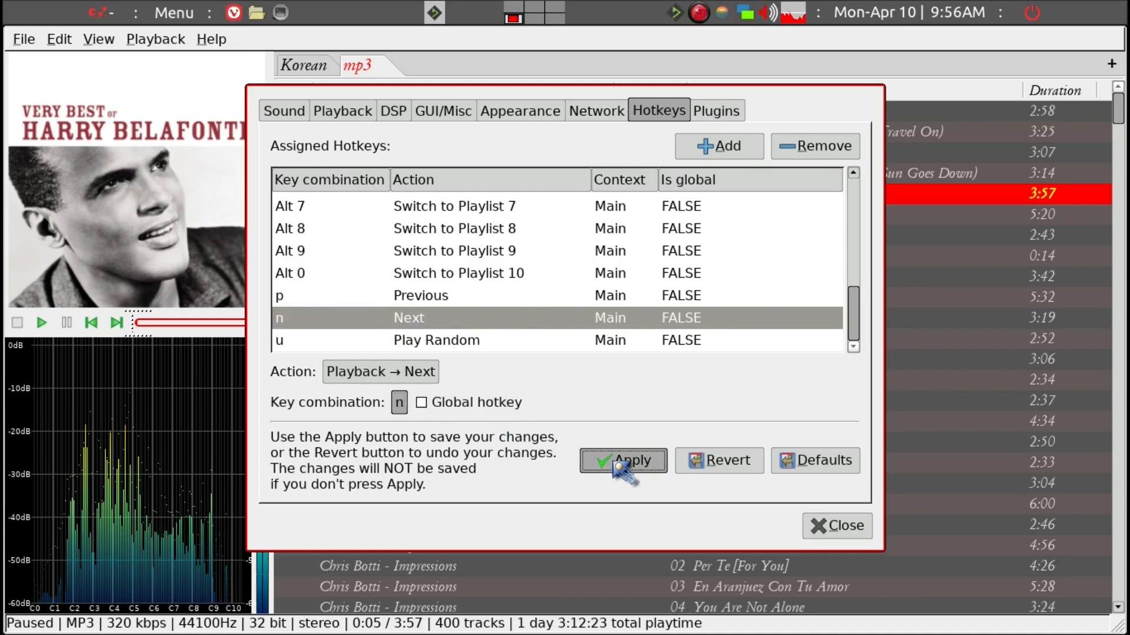
left_click(841, 530)
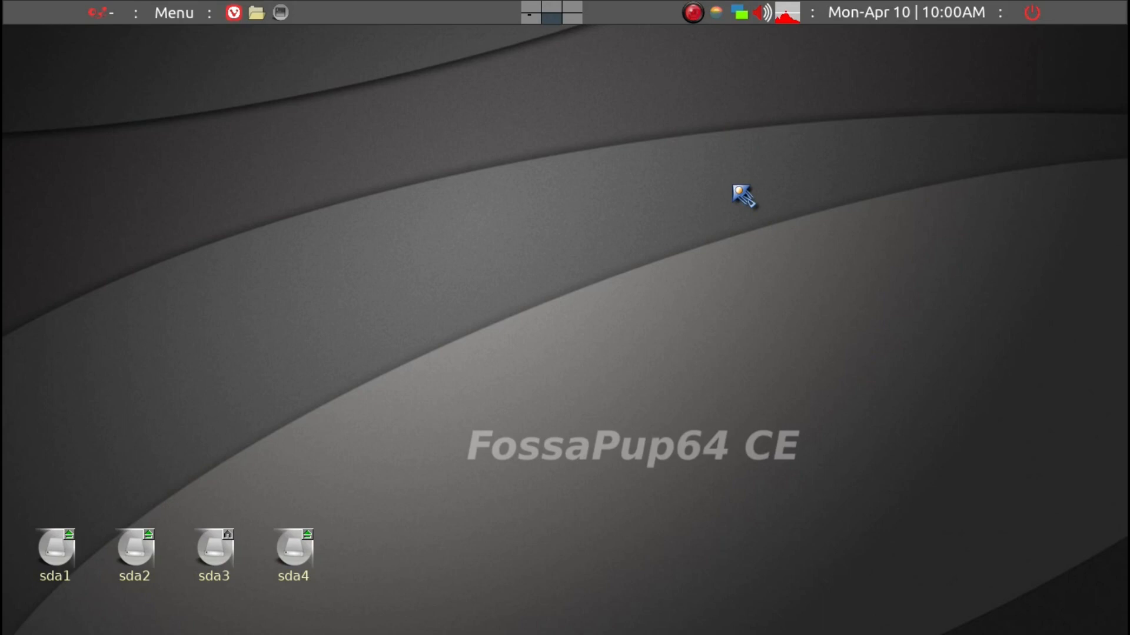
Open the home folder in the file manager and browse to the deadbeef folder inside .config
key("super+e")
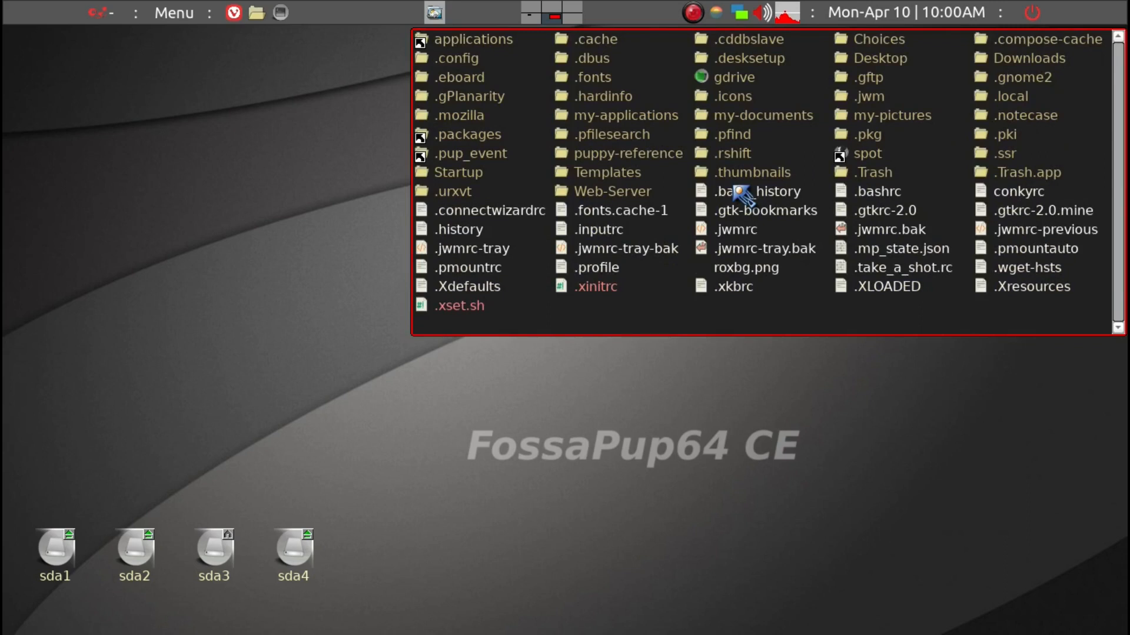
key("Down")
key("Down")
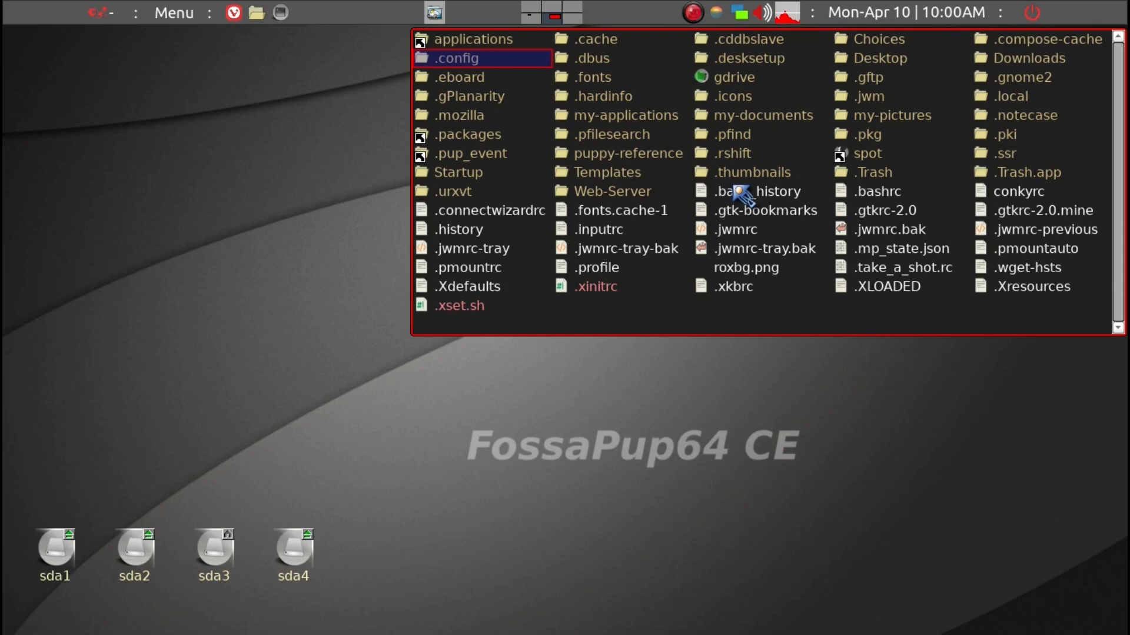
key("Return")
key("Right")
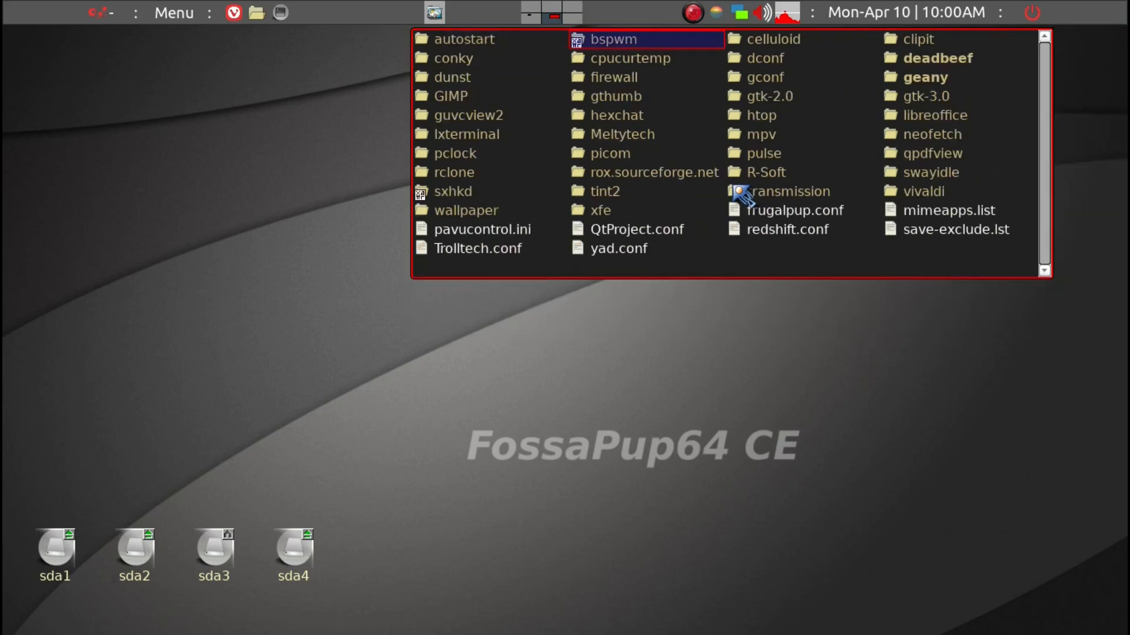
key("Down")
key("Right")
key("Right")
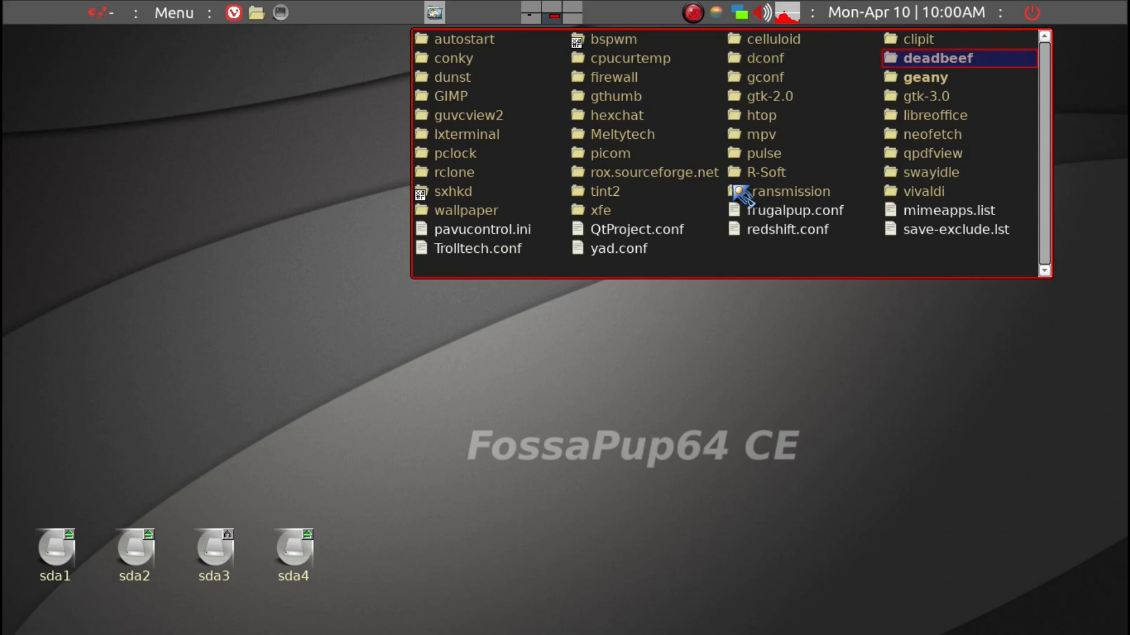
key("Return")
key("Down")
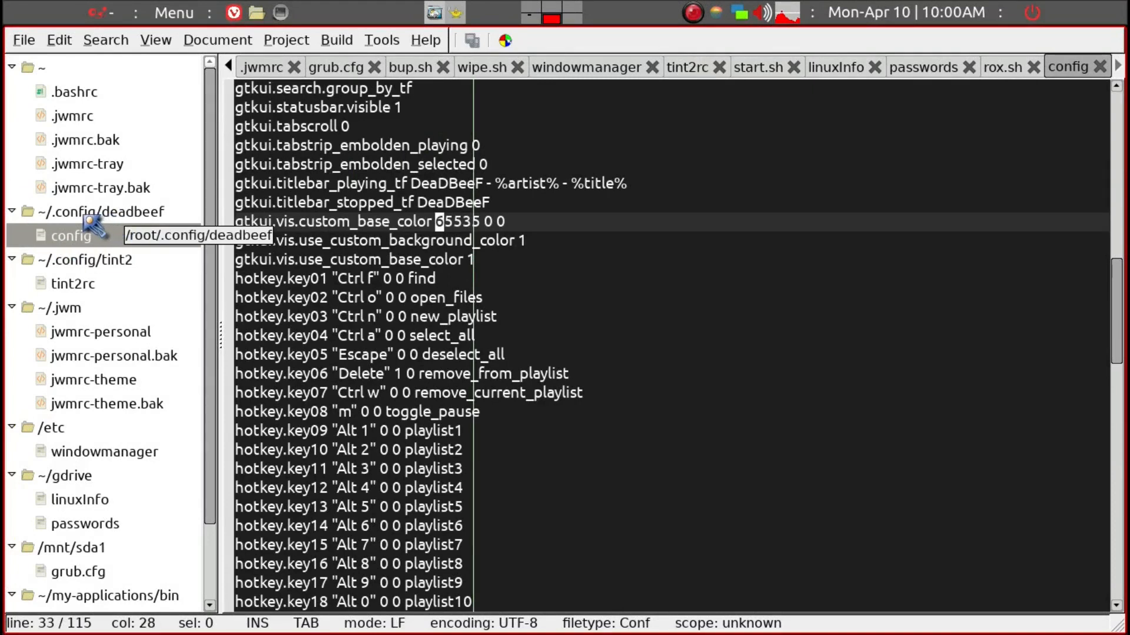
Examine the hotkey entries in the deadbeef config file, especially the lines for toggle_pause, prev, next and playback_random
scroll(413, 221, "down", 5)
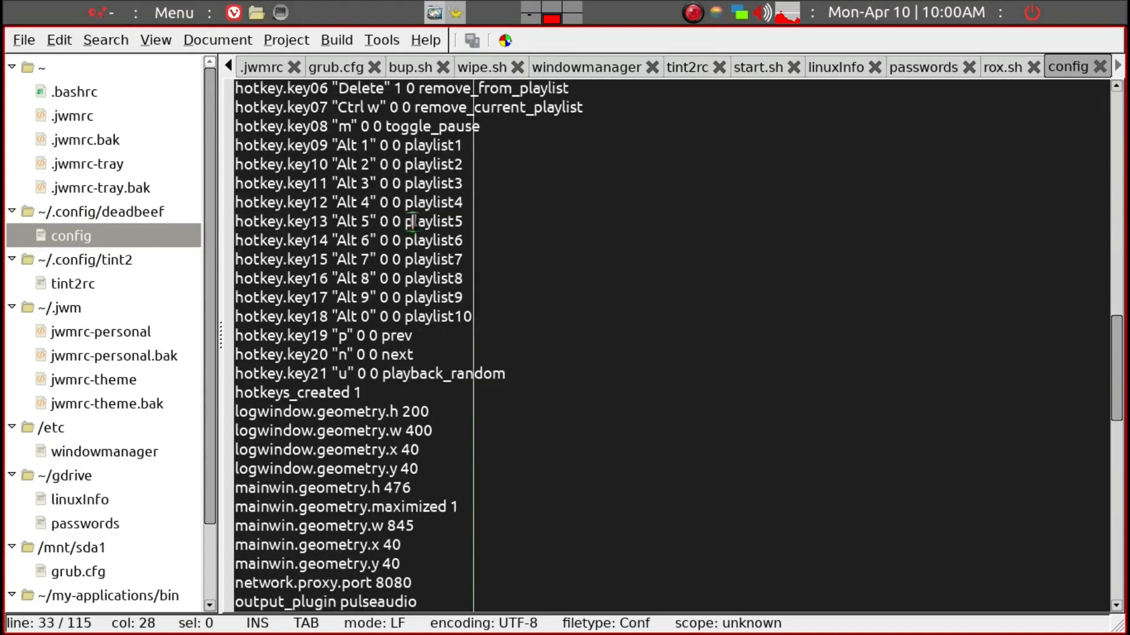
scroll(413, 221, "up", 3)
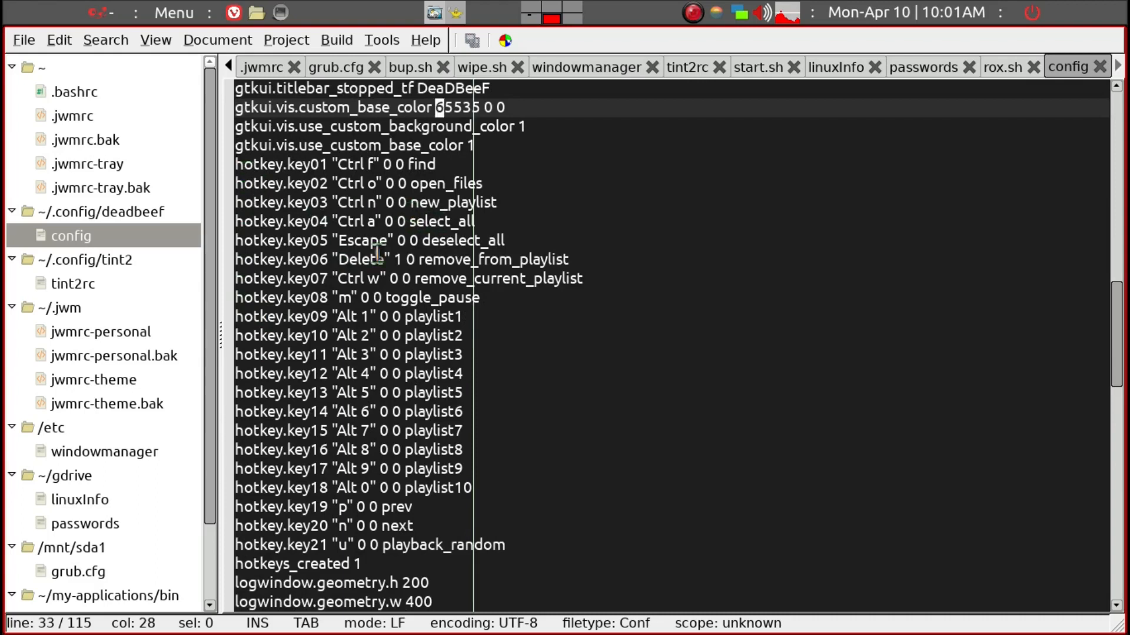
scroll(384, 282, "down", 1)
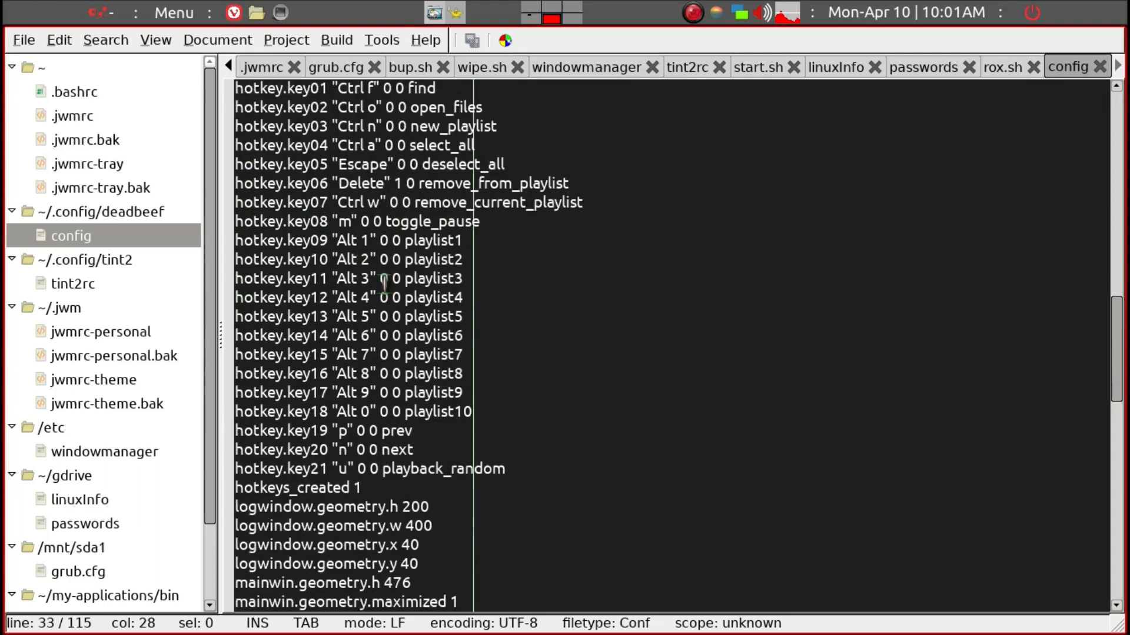
left_click(341, 431)
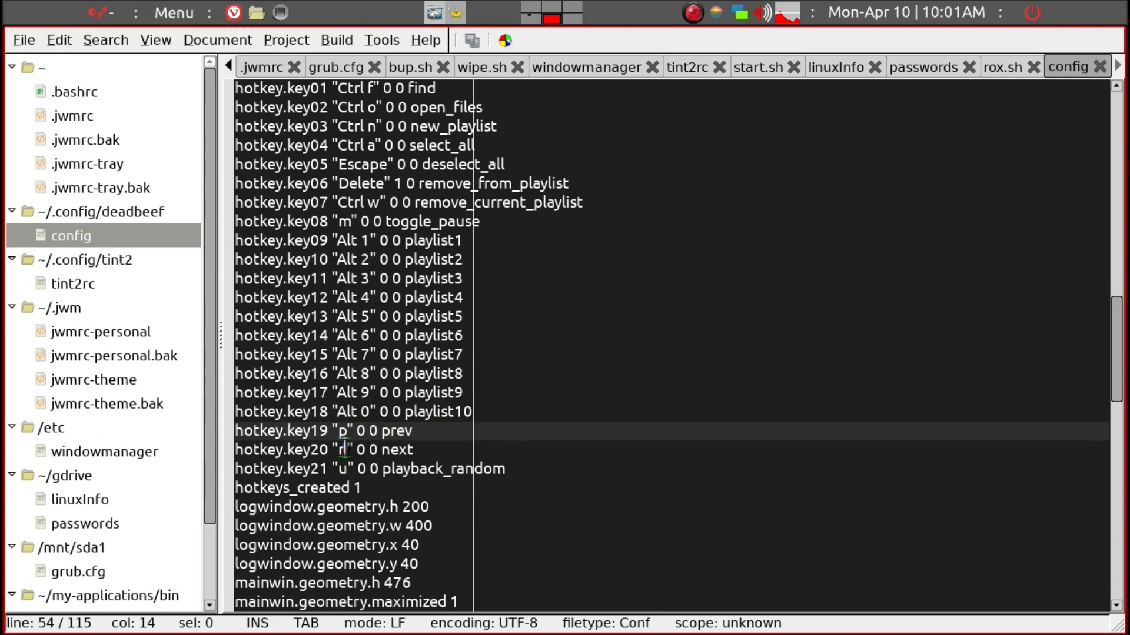
left_click(343, 450)
left_click(421, 450)
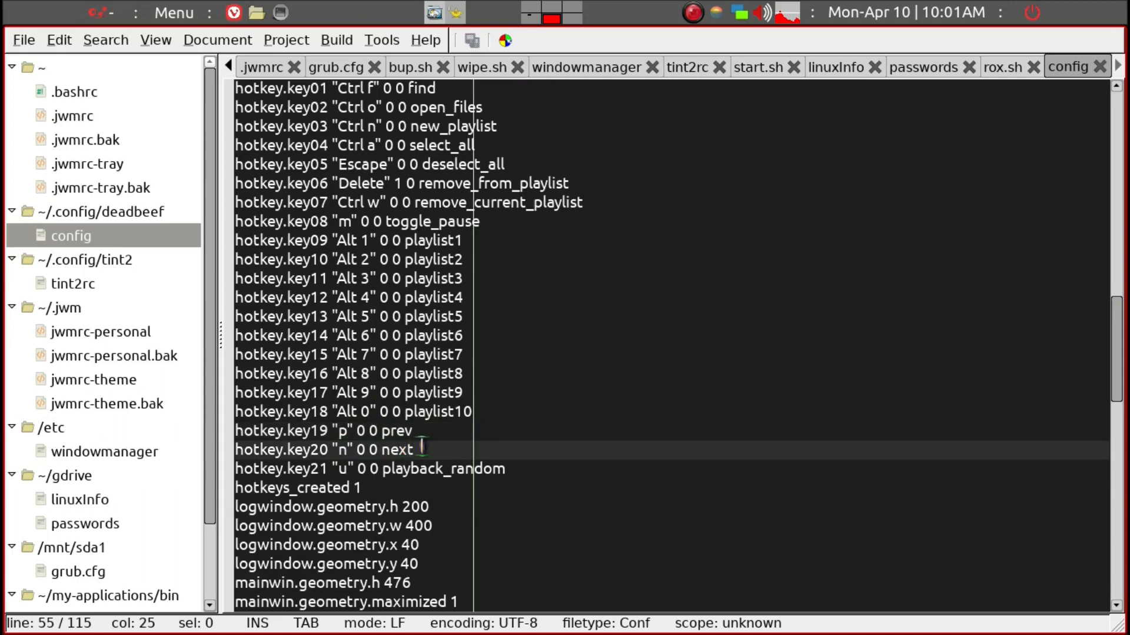
left_click(349, 469)
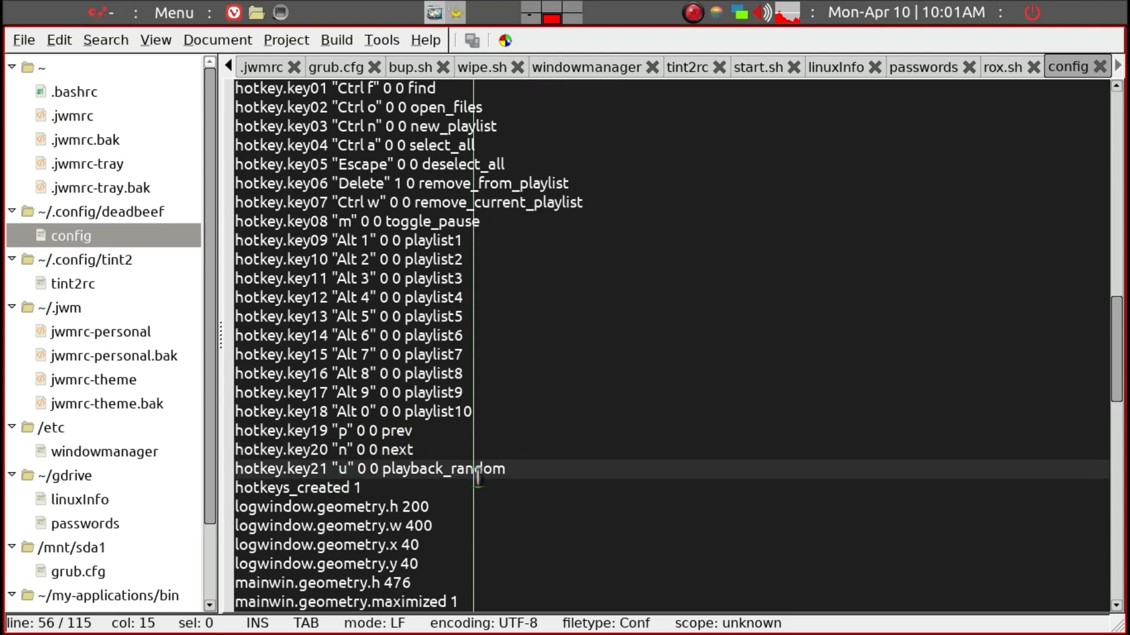
scroll(466, 476, "down", 3)
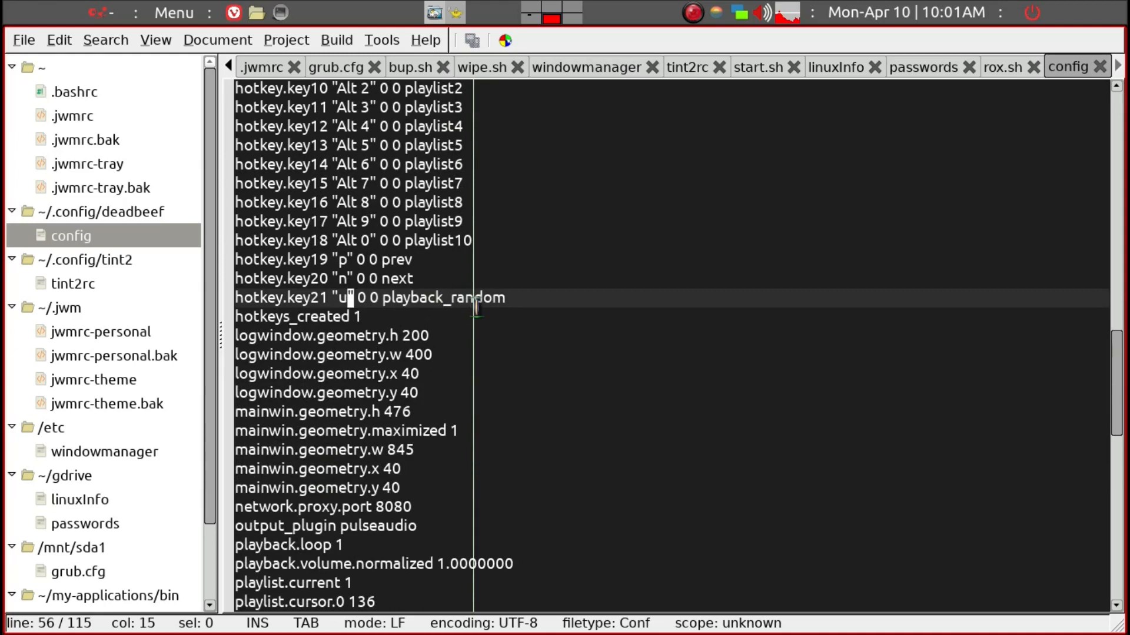
scroll(476, 305, "up", 3)
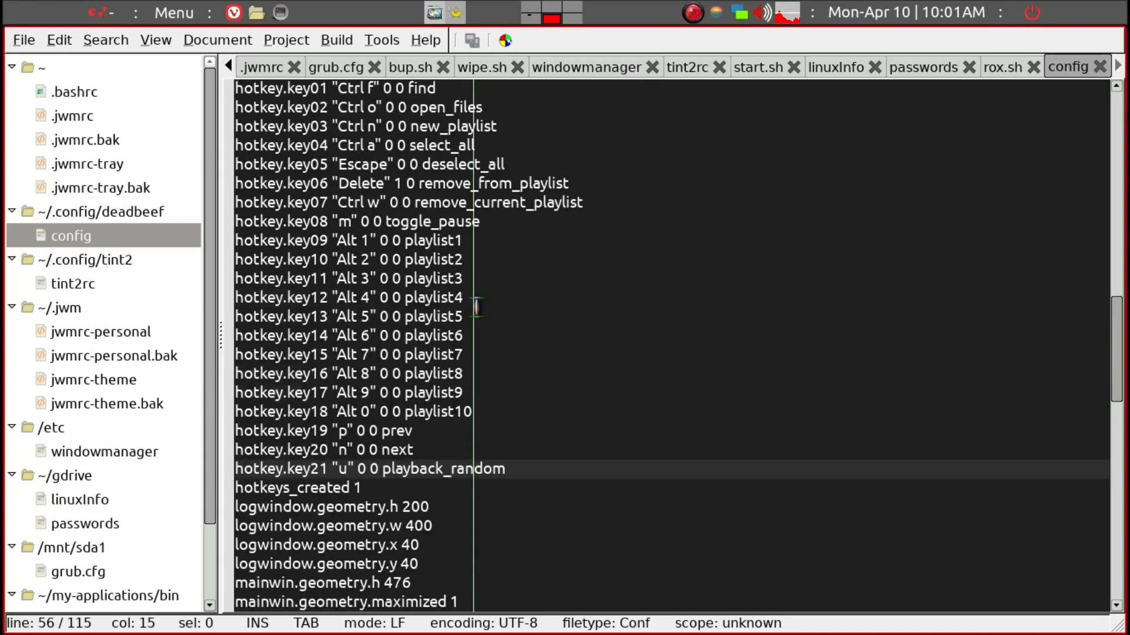
scroll(477, 306, "down", 1)
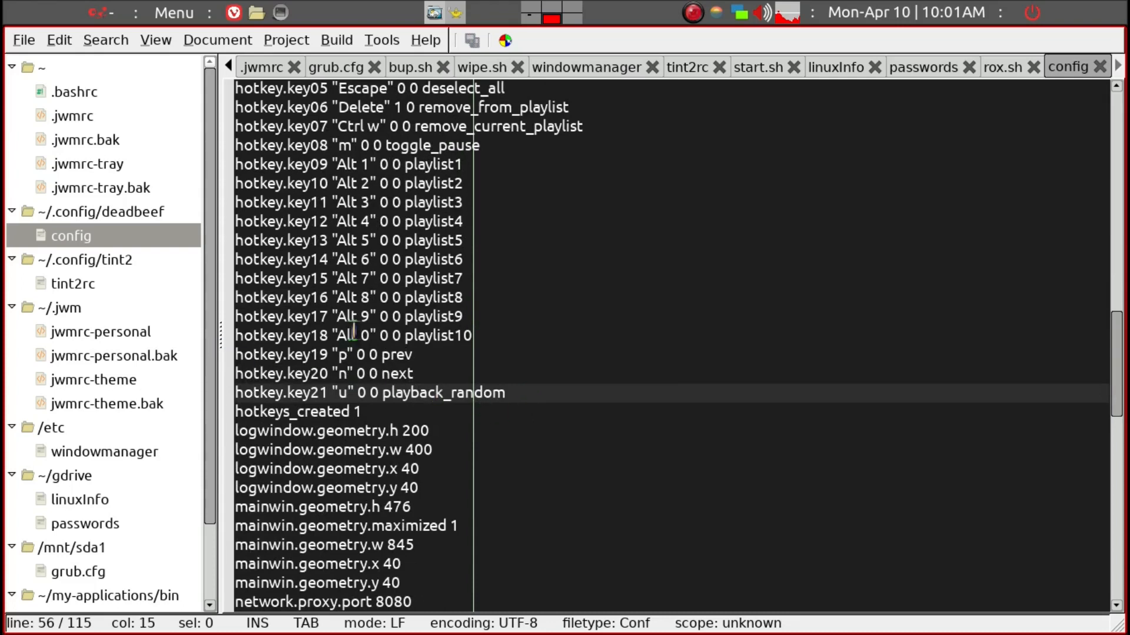
scroll(354, 331, "down", 3)
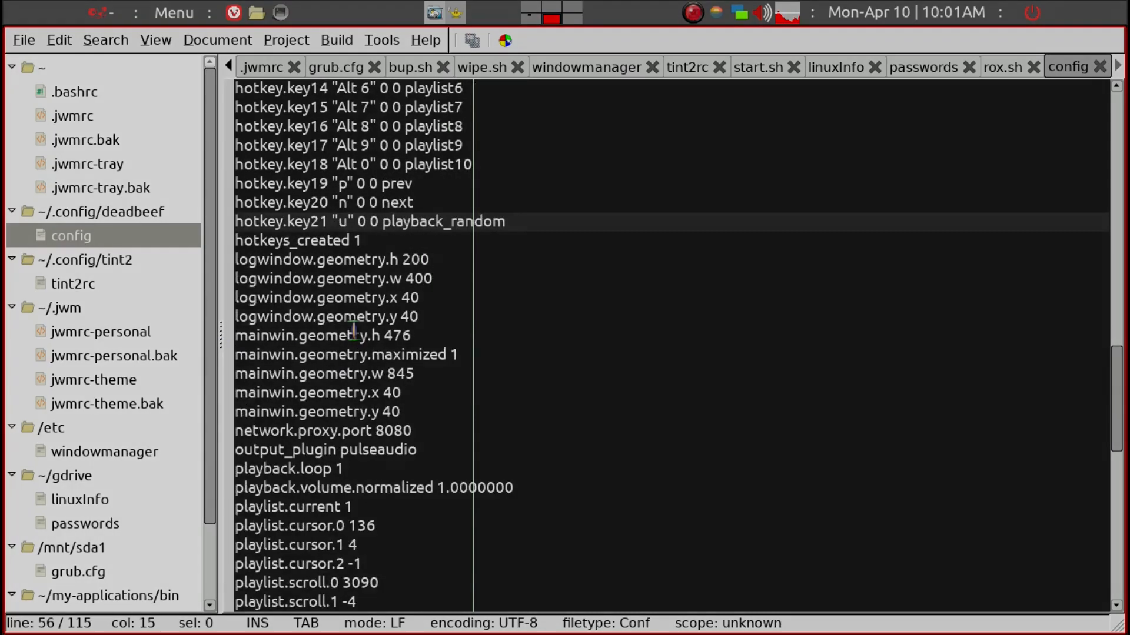